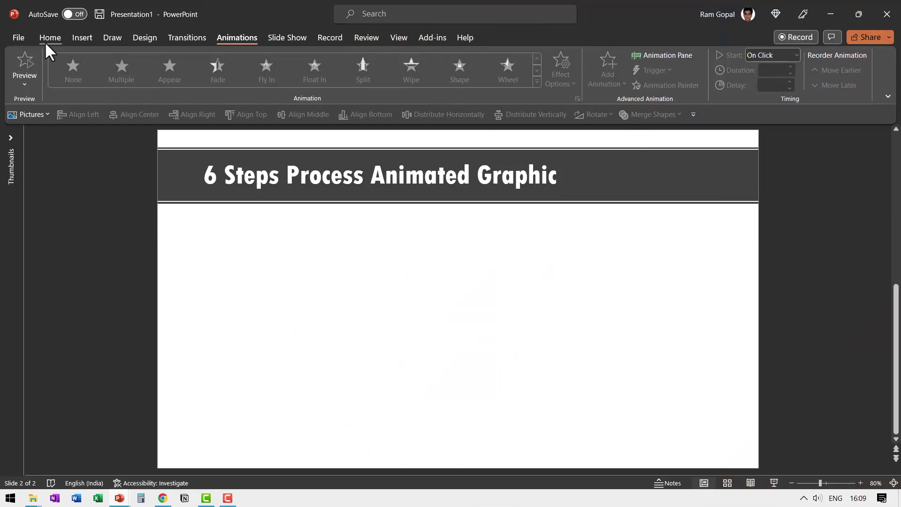
On slide 2, '6 Steps Process Animated Graphic', bring up the Home shape drawing commands
left_click(49, 38)
Draw a 2.51 cm square diamond numbered 1 from the Shapes gallery
left_click(577, 85)
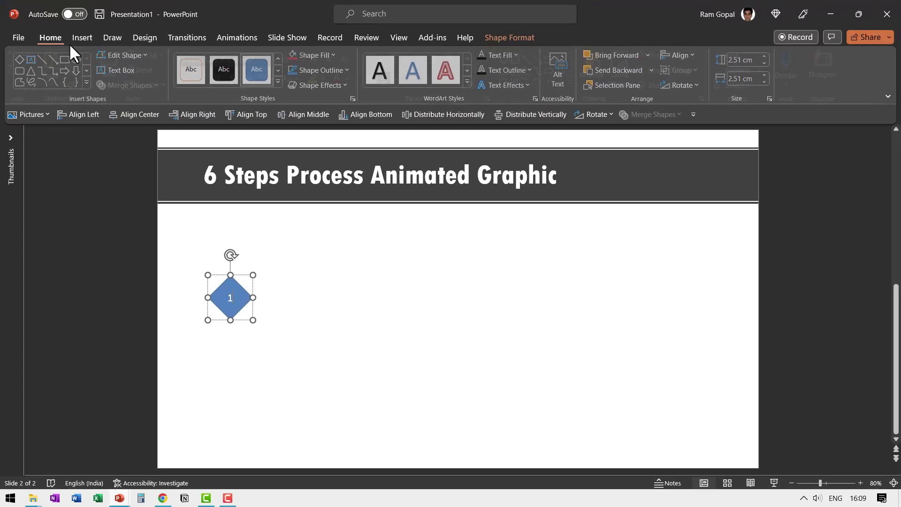
left_click(52, 38)
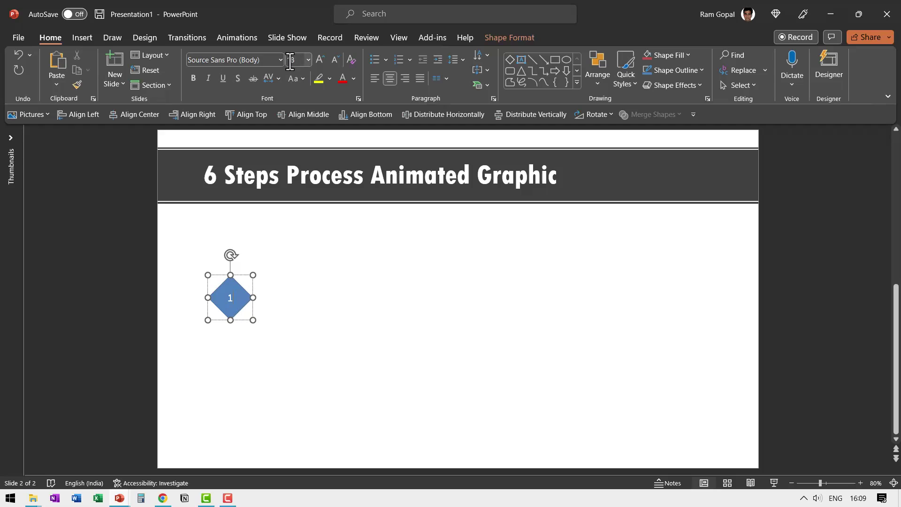
Set the diamond's number to Tw Cen MT Condensed Extra Bold at 44 pt
left_click(281, 59)
left_click(258, 93)
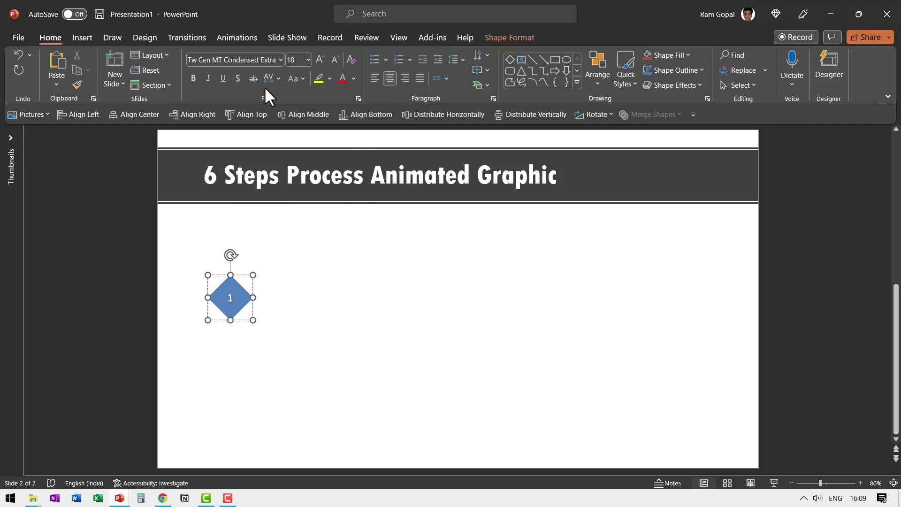
left_click(320, 59)
left_click(320, 59)
left_click(320, 60)
left_click(320, 59)
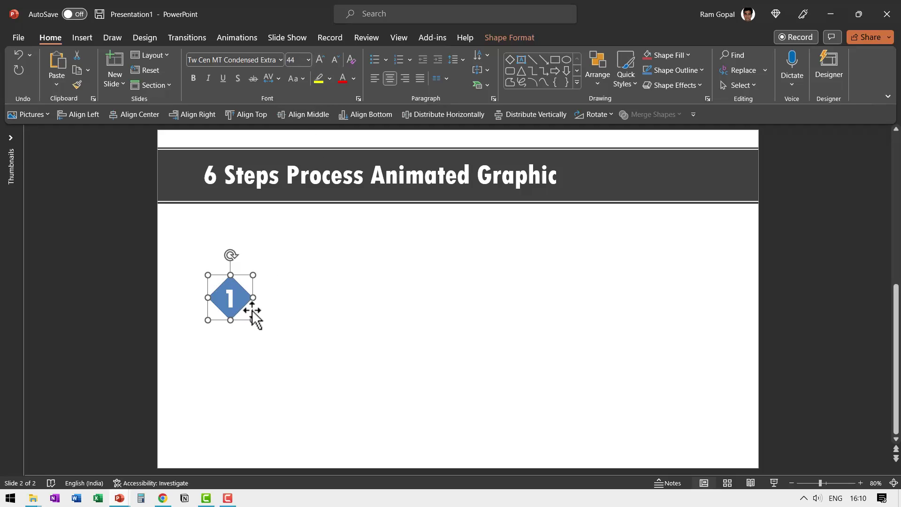
Fill the diamond solid red and remove its outline
left_click(674, 55)
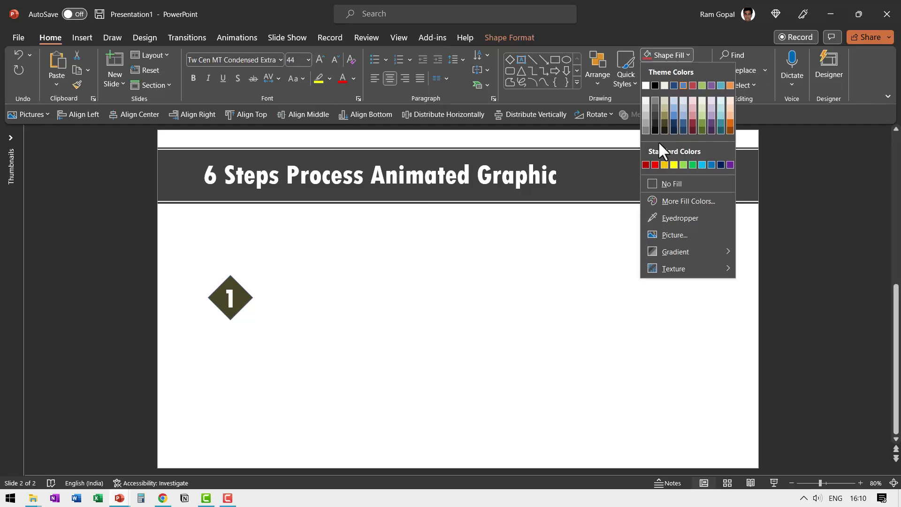
left_click(655, 165)
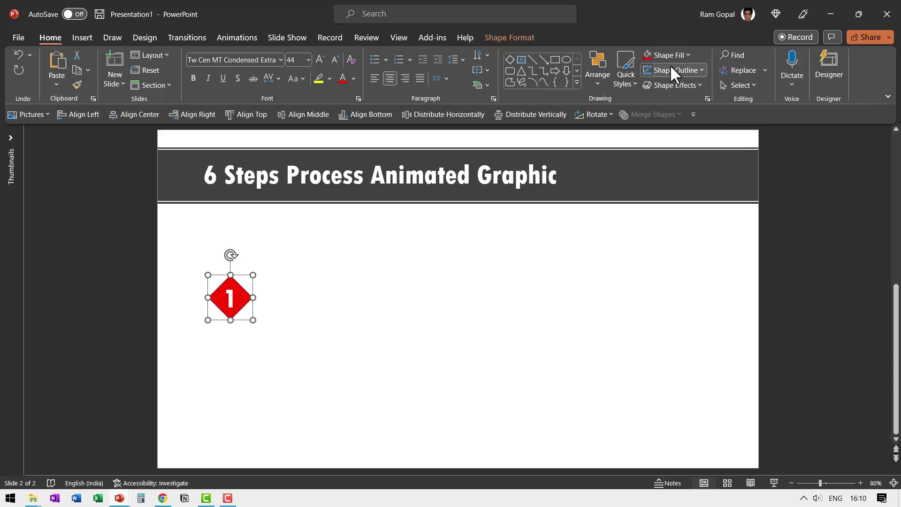
left_click(671, 69)
left_click(666, 196)
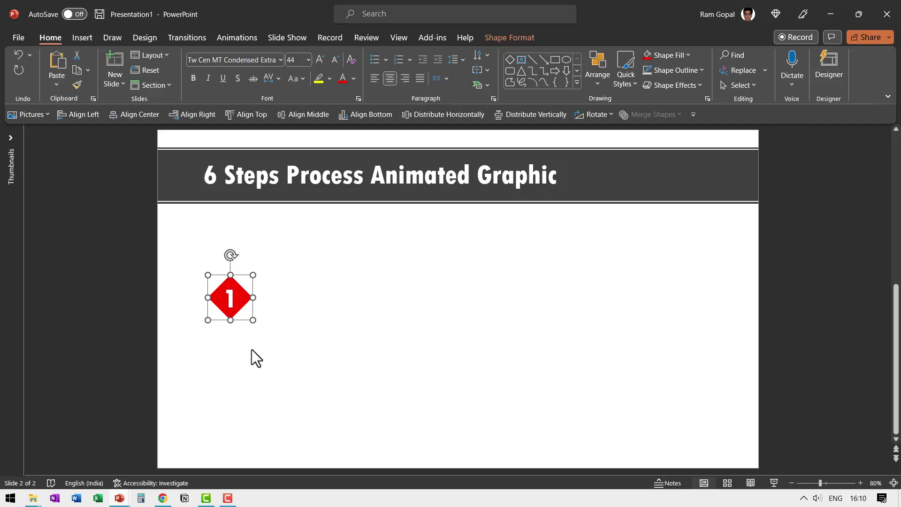
Copy slide 1's 'Replace this Sample text' caption and centre it under diamond 1 on slide 2
scroll(401, 348, "up", 2)
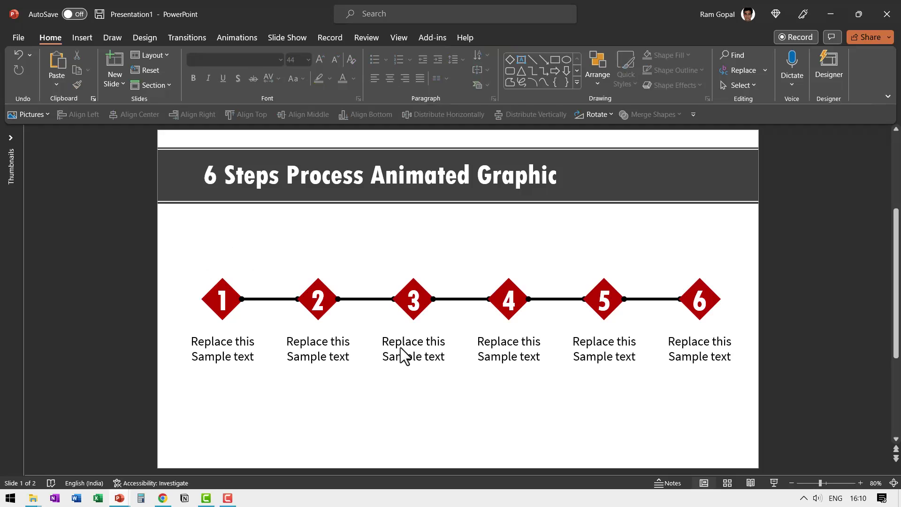
left_click(230, 364)
left_click_drag(231, 366, 237, 375)
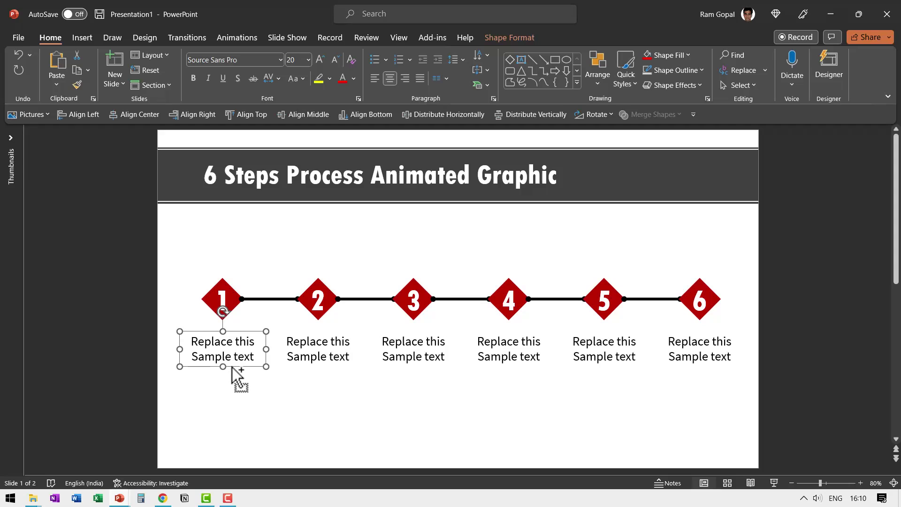
scroll(253, 365, "down", 2)
key("ctrl+v")
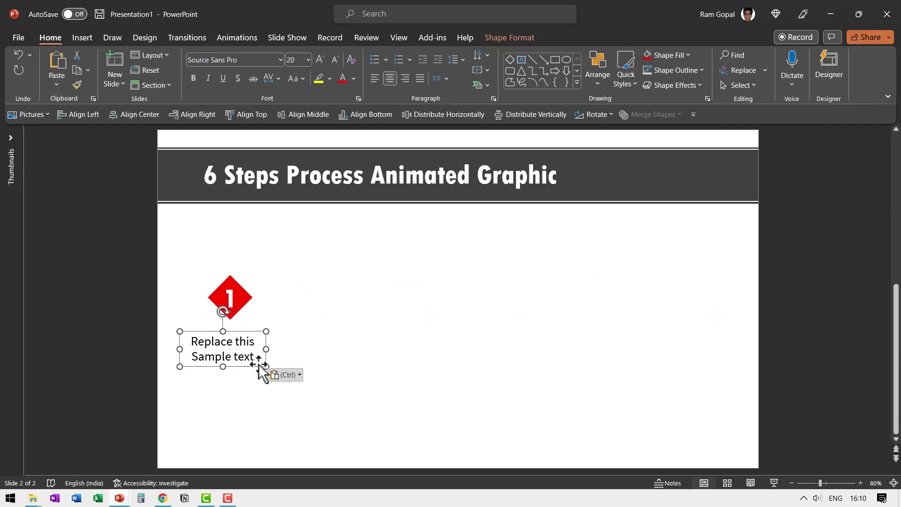
left_click_drag(252, 338, 260, 334)
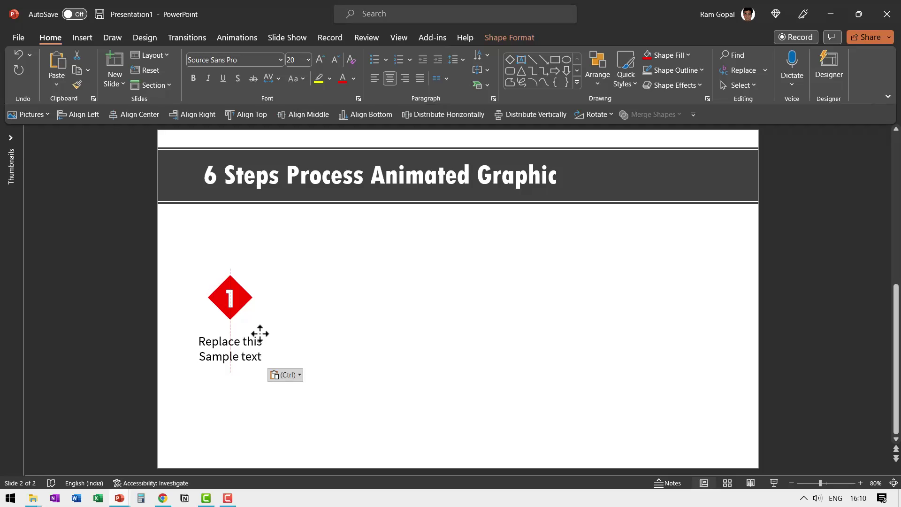
left_click_drag(260, 333, 261, 334)
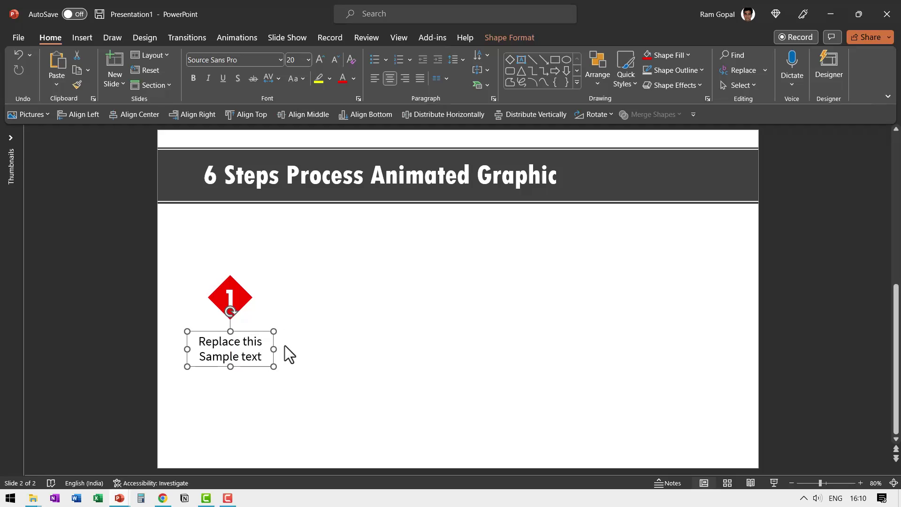
left_click(288, 339)
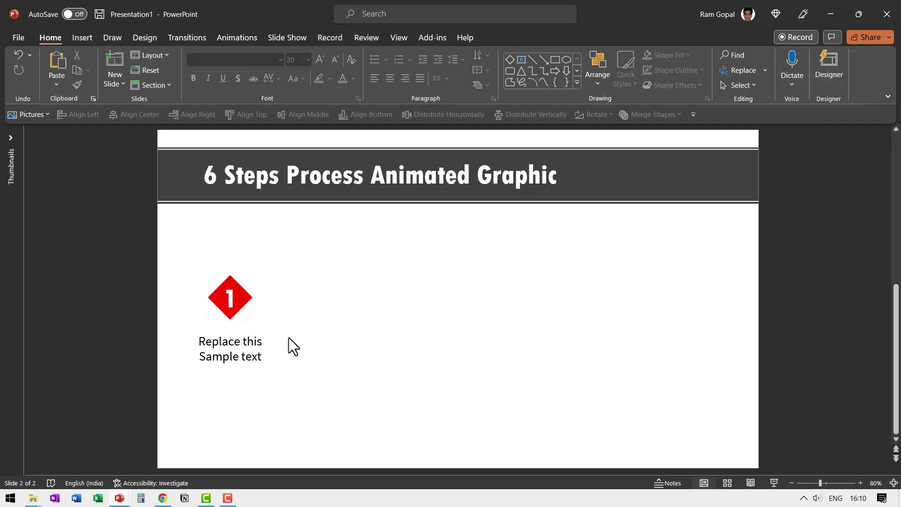
Apply a Spin emphasis animation to diamond 1 with a 0.5-second duration
left_click(249, 300)
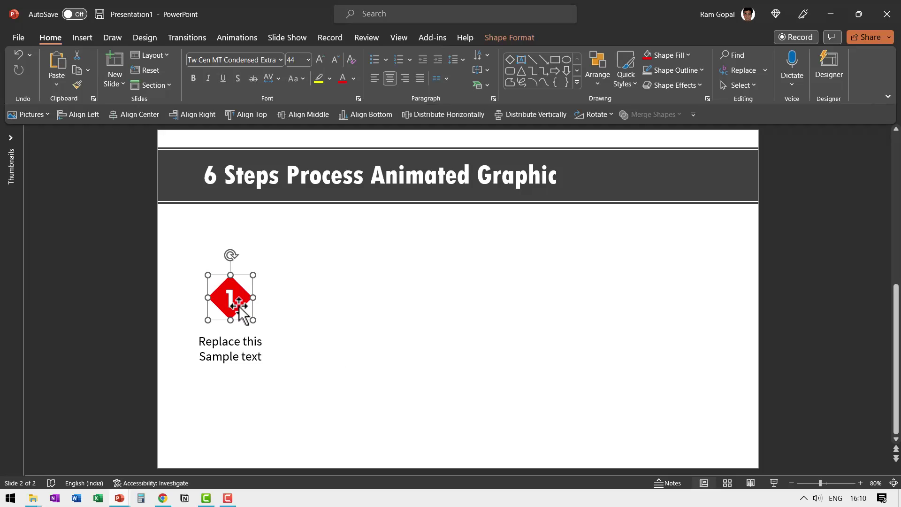
left_click(237, 38)
left_click(533, 85)
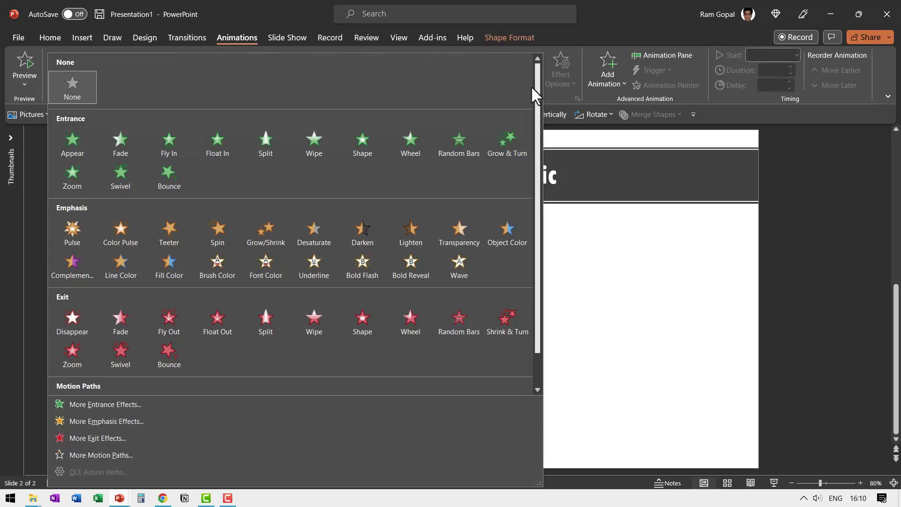
left_click(221, 229)
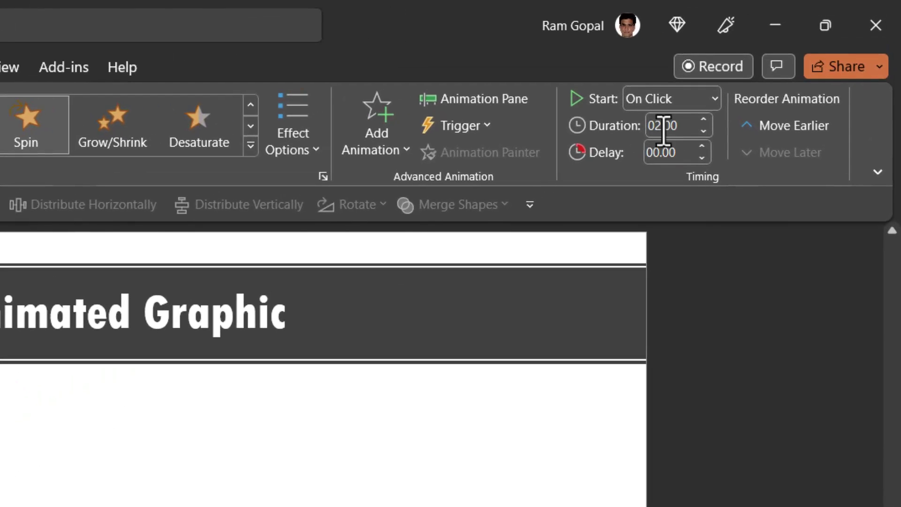
left_click(686, 131)
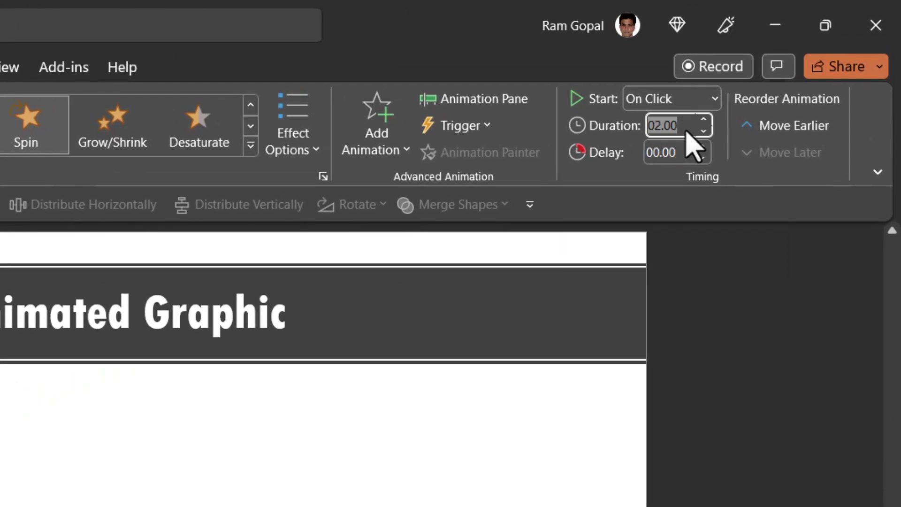
type("0.5")
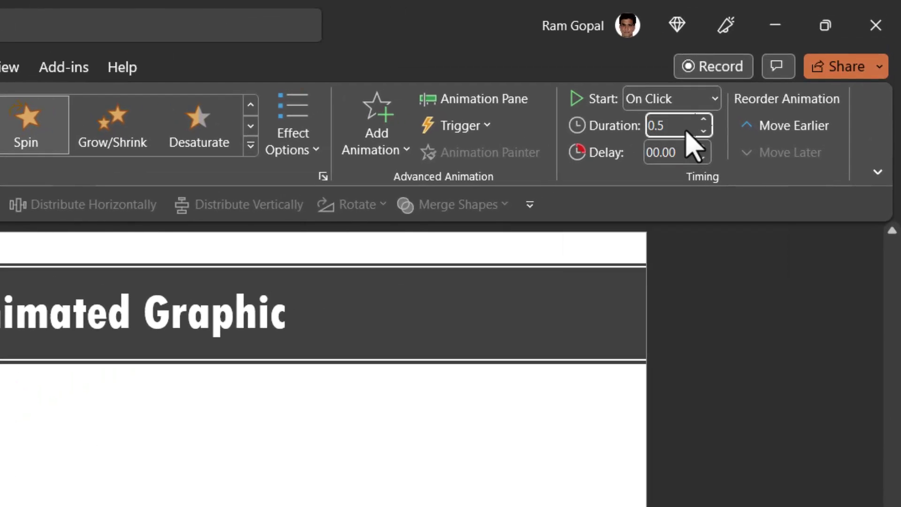
key("Return")
Give the diamond's Spin a 0.25-second bounce end in its Effect Options
left_click(261, 268)
left_click(517, 99)
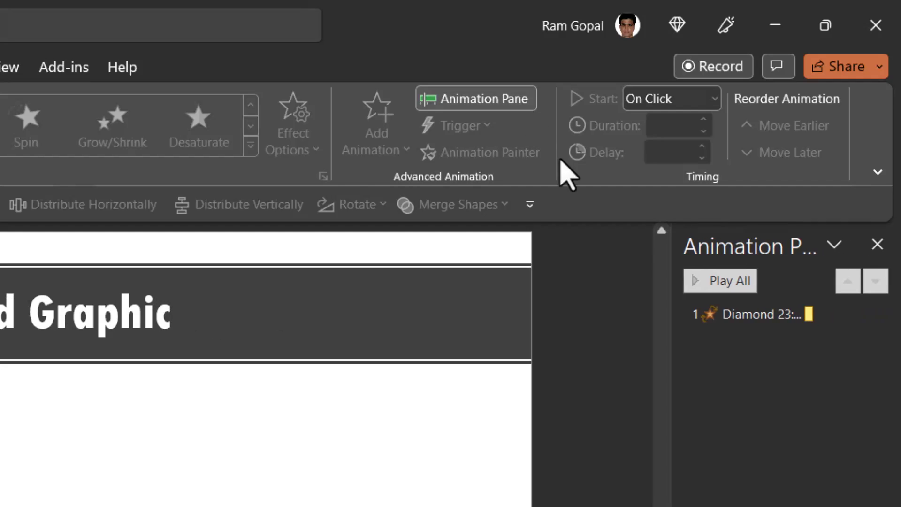
left_click(734, 314)
left_click(877, 315)
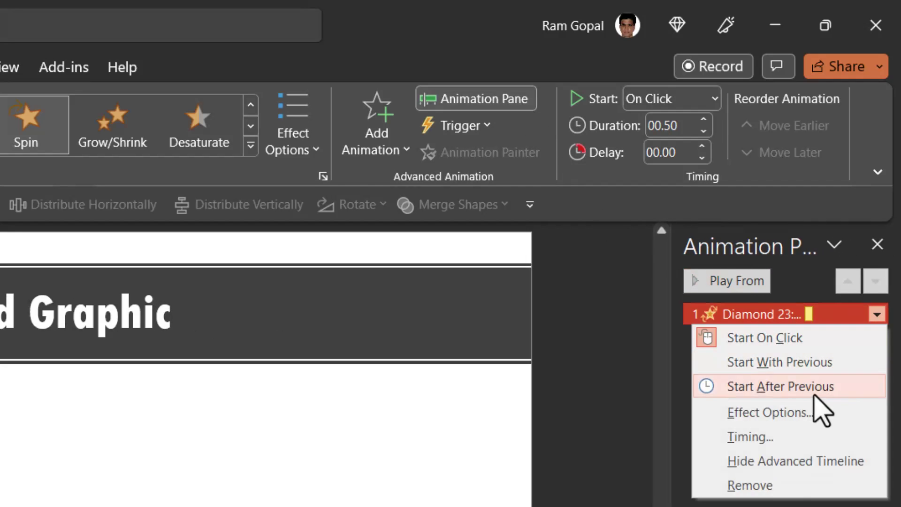
left_click(816, 412)
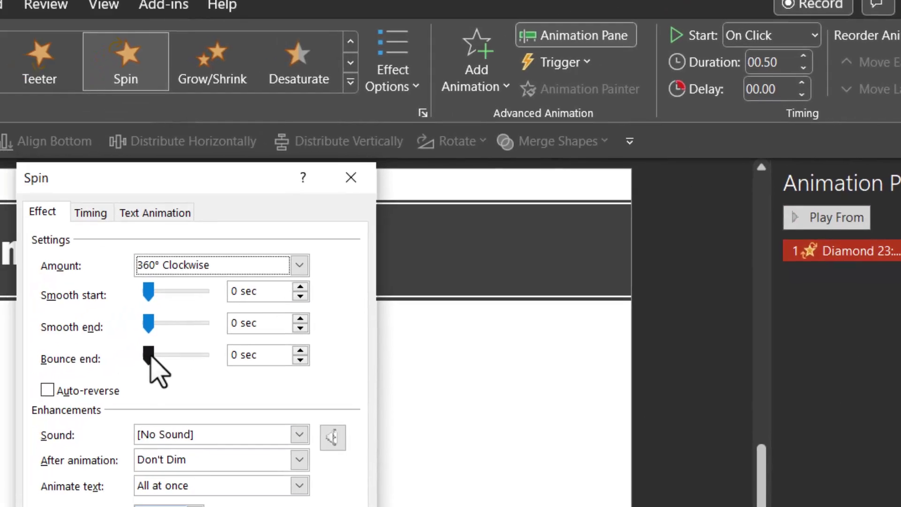
left_click_drag(46, 399, 85, 400)
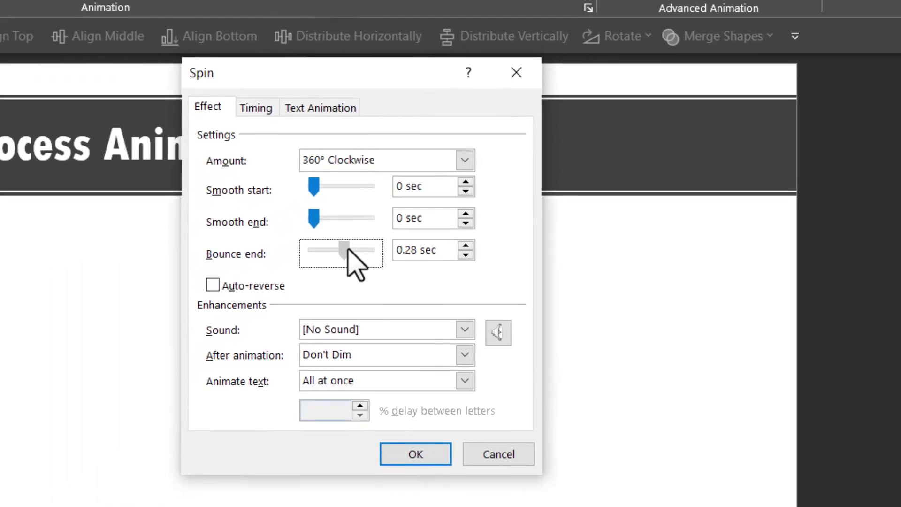
left_click_drag(348, 250, 345, 248)
left_click(415, 454)
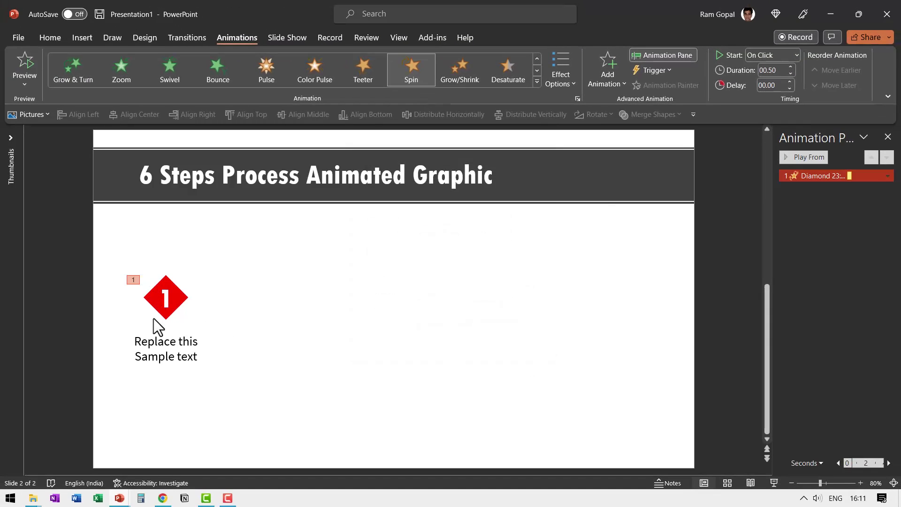
Animate the caption with Float Down, 0.50 s duration, starting After Previous
left_click(252, 330)
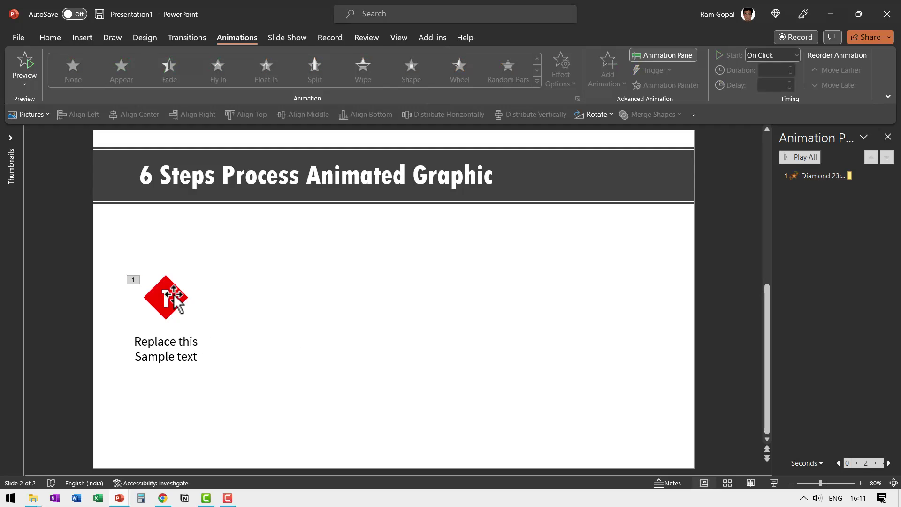
left_click(206, 348)
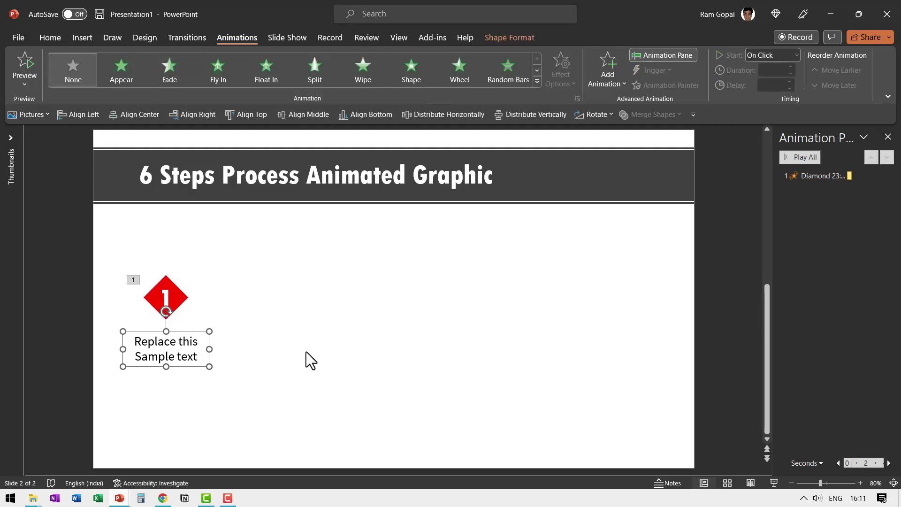
left_click(264, 69)
left_click(570, 76)
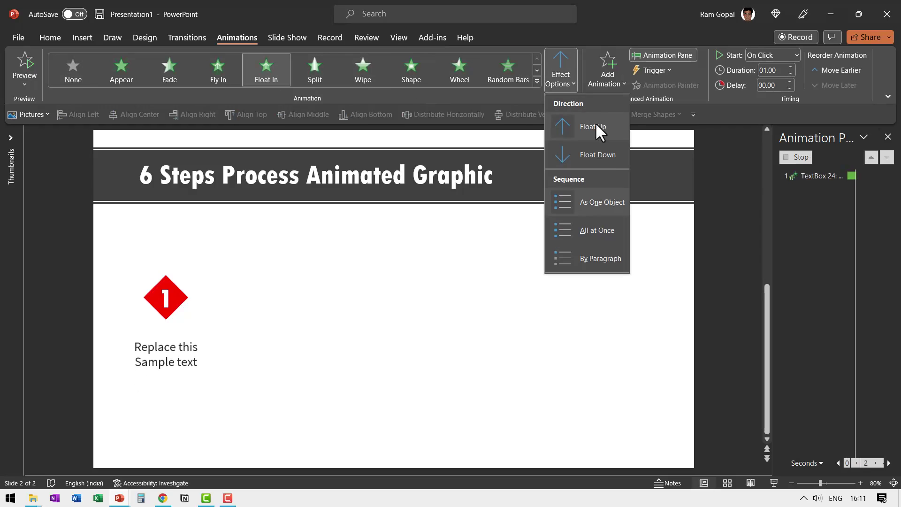
left_click(603, 153)
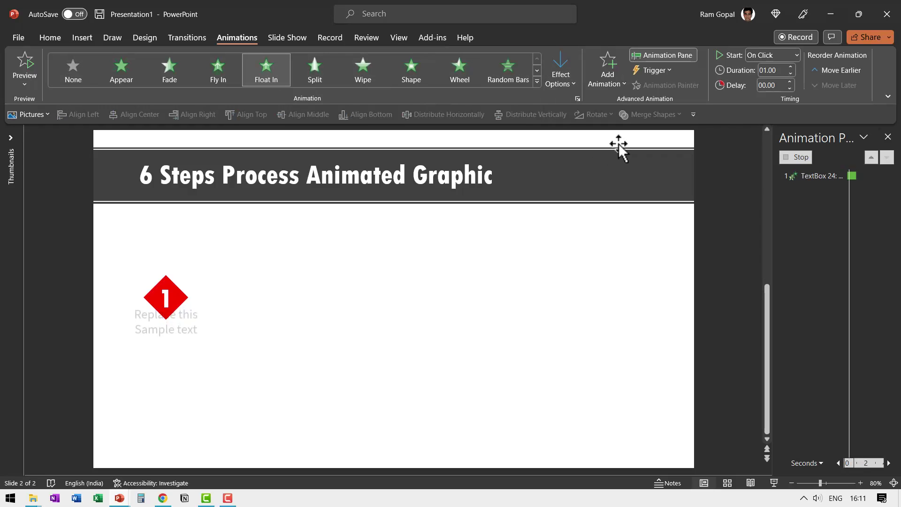
left_click(790, 74)
left_click(791, 74)
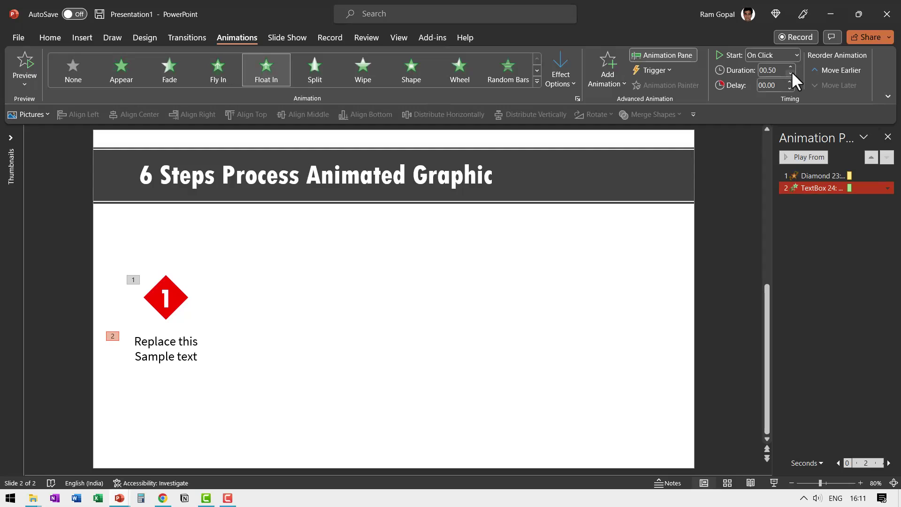
left_click(783, 58)
left_click(776, 97)
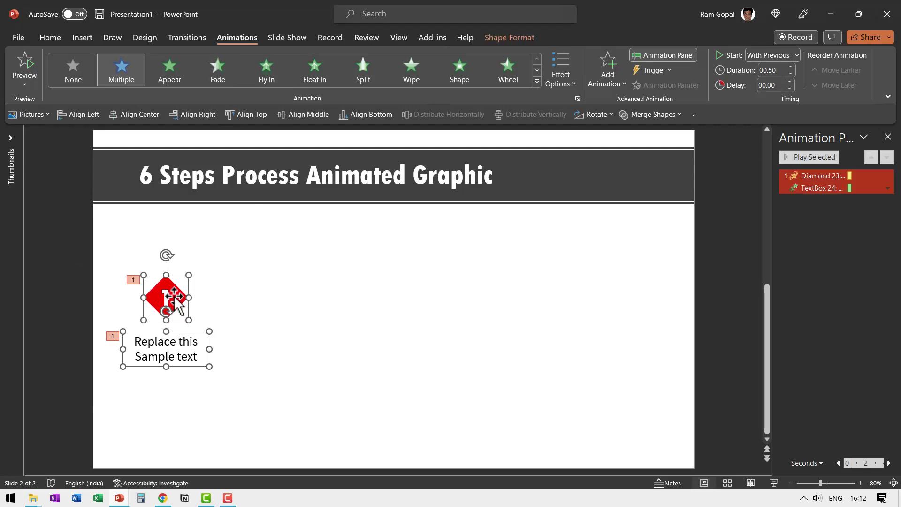
Duplicate the diamond-and-caption pair with Ctrl+D into an evenly spaced row of six
key("ctrl+d")
left_click_drag(191, 305, 272, 283)
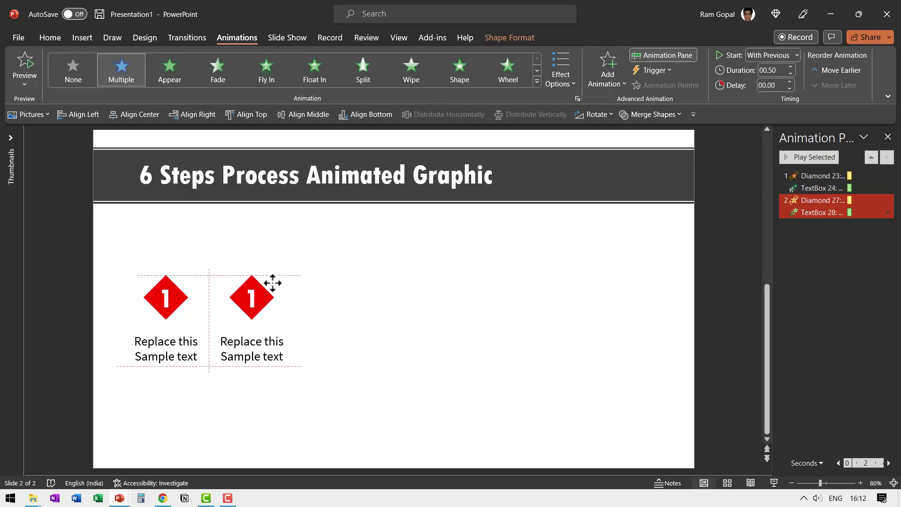
left_click_drag(272, 284, 272, 283)
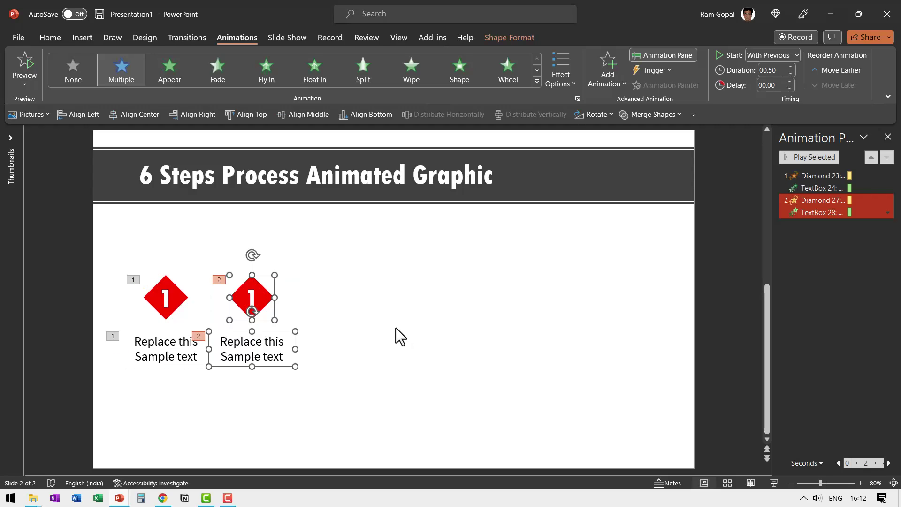
key("ctrl+d")
key("ctrl+d")
key("ctrl+d")
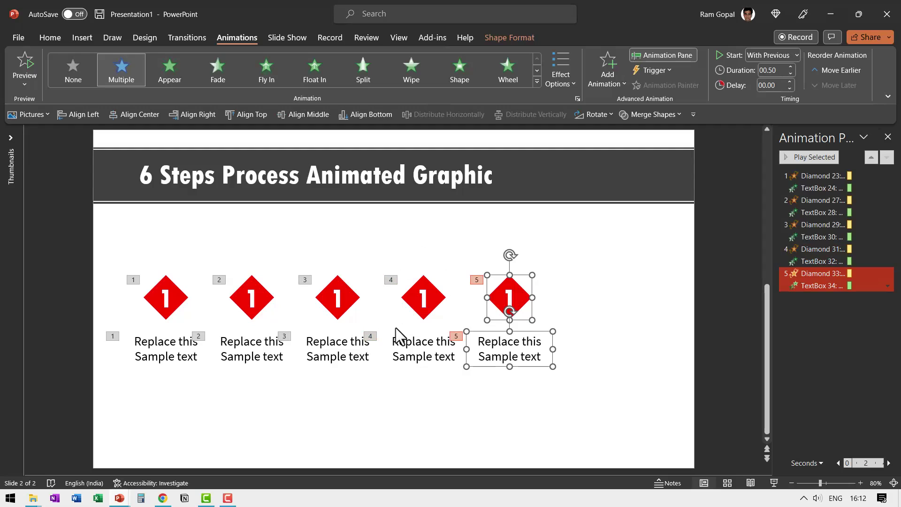
key("ctrl+d")
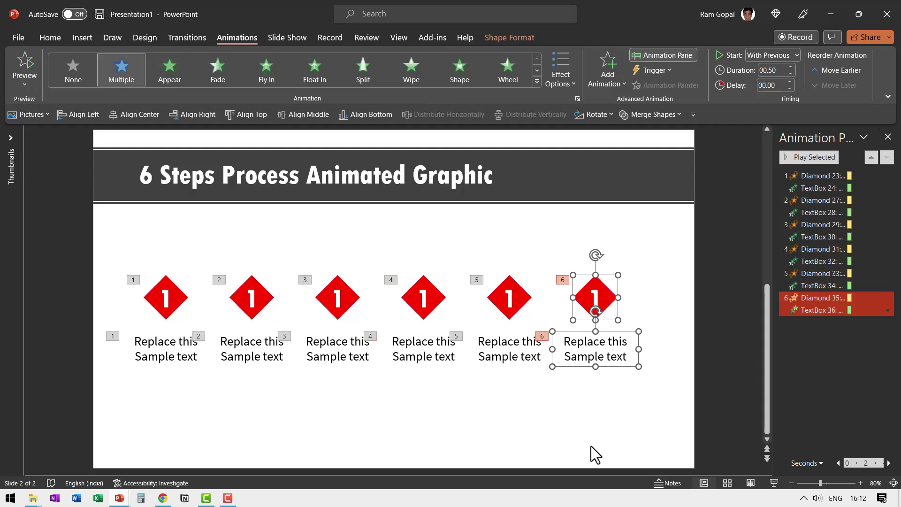
Renumber the second, third and fourth diamonds as 2, 3 and 4
double_click(254, 295)
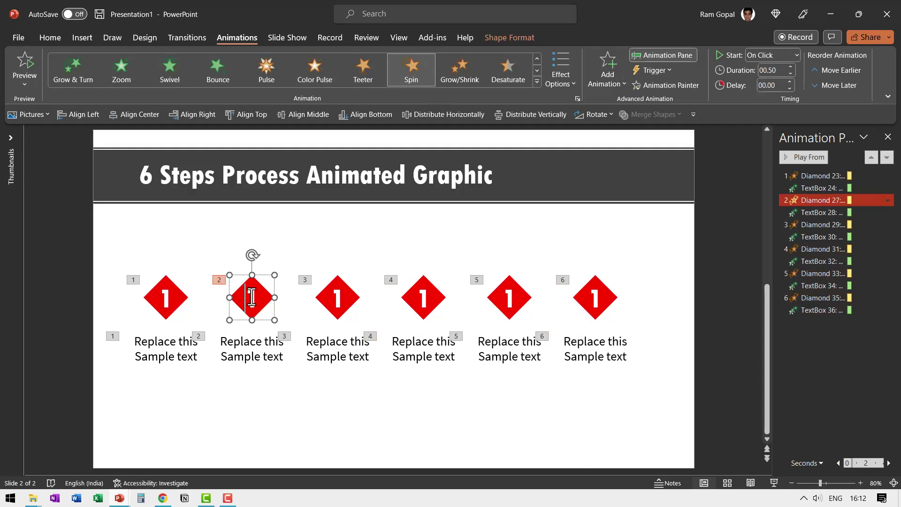
type("2")
key("Escape")
double_click(338, 298)
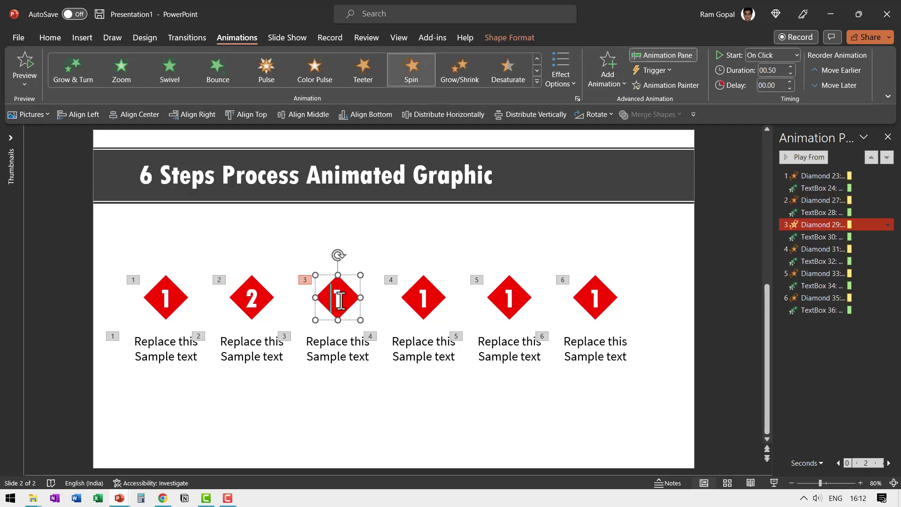
type("3")
key("Escape")
double_click(423, 297)
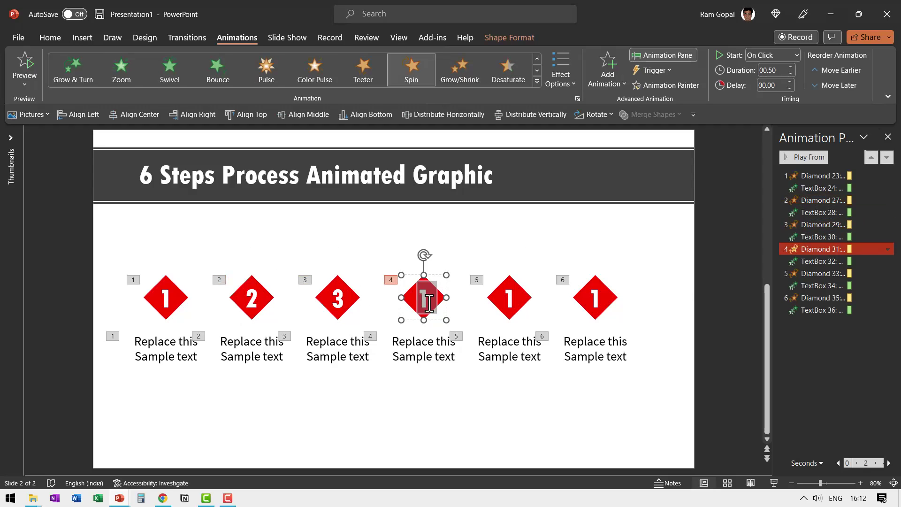
type("4")
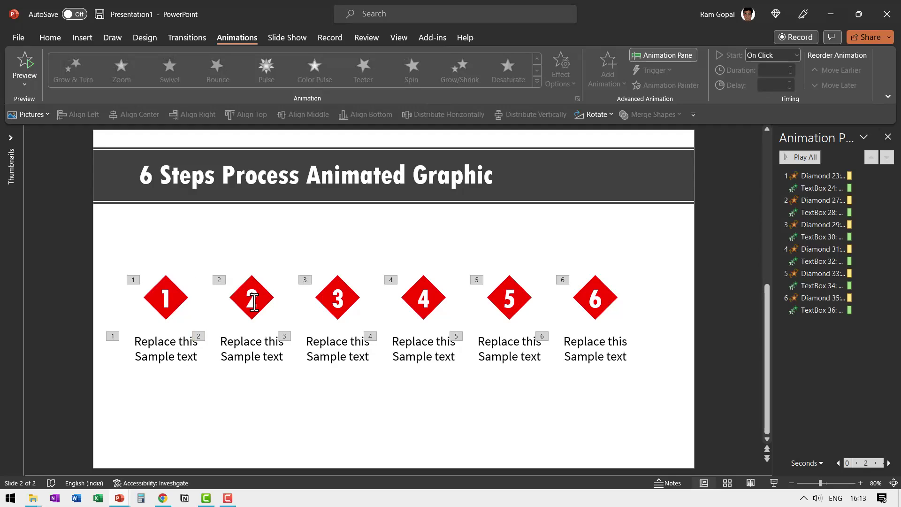
Check the first diamond's and last caption's entries in the Animation Pane, then clear the selection
left_click(841, 175)
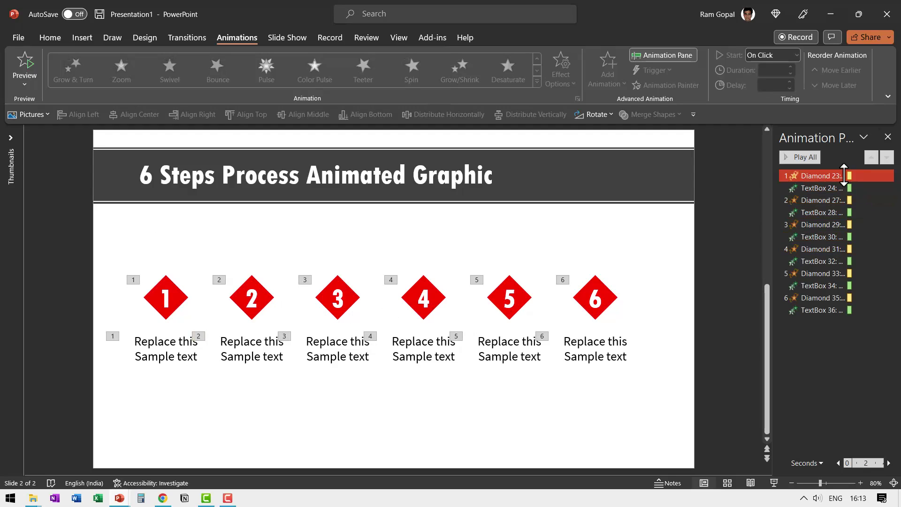
left_click(829, 285)
left_click(829, 328)
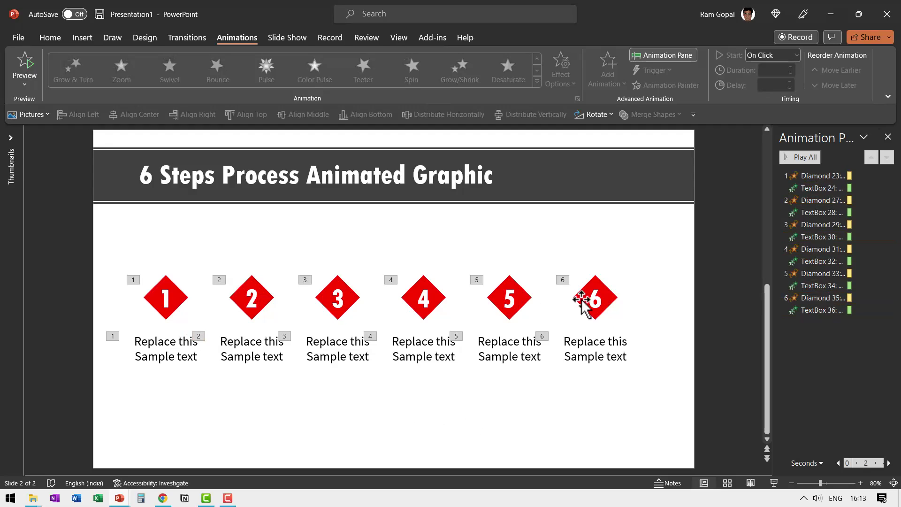
left_click(50, 37)
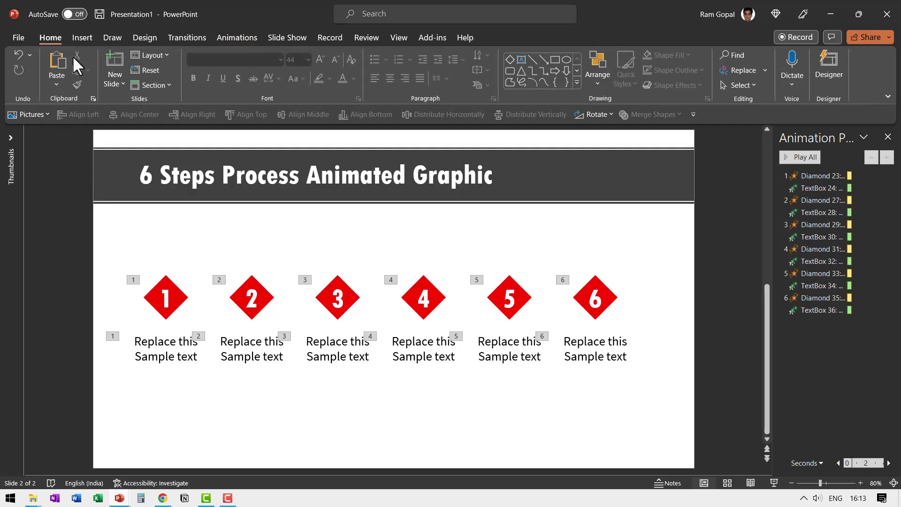
Lock the Line shape in drawing mode to connect neighbouring diamonds with lines
left_click(577, 82)
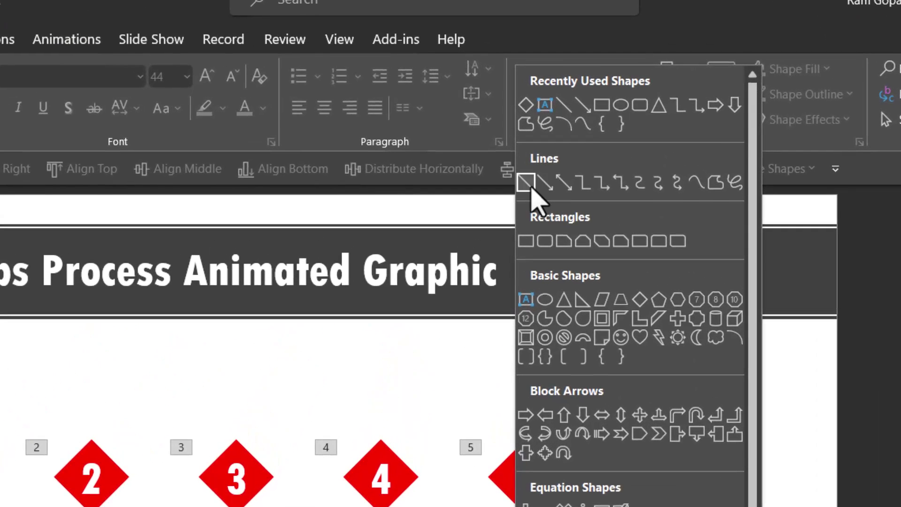
right_click(533, 187)
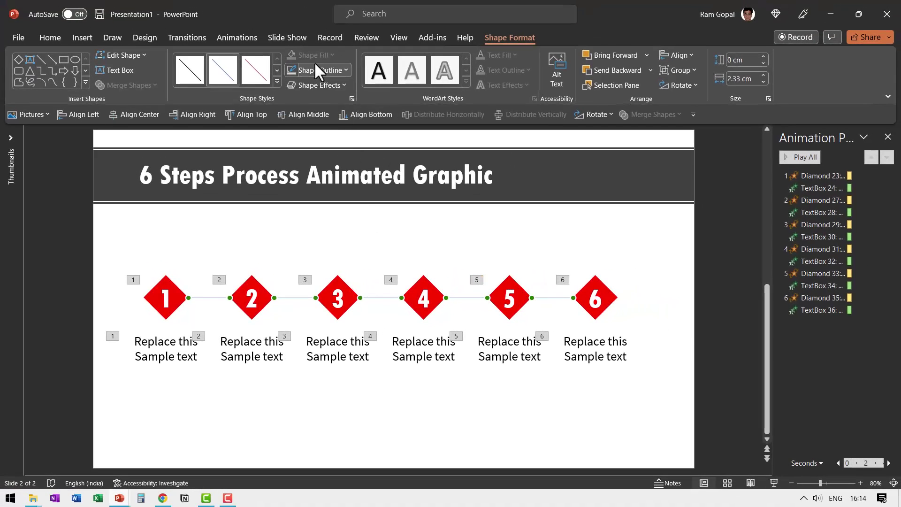
Make the connector lines black with a 3 pt weight
left_click(313, 66)
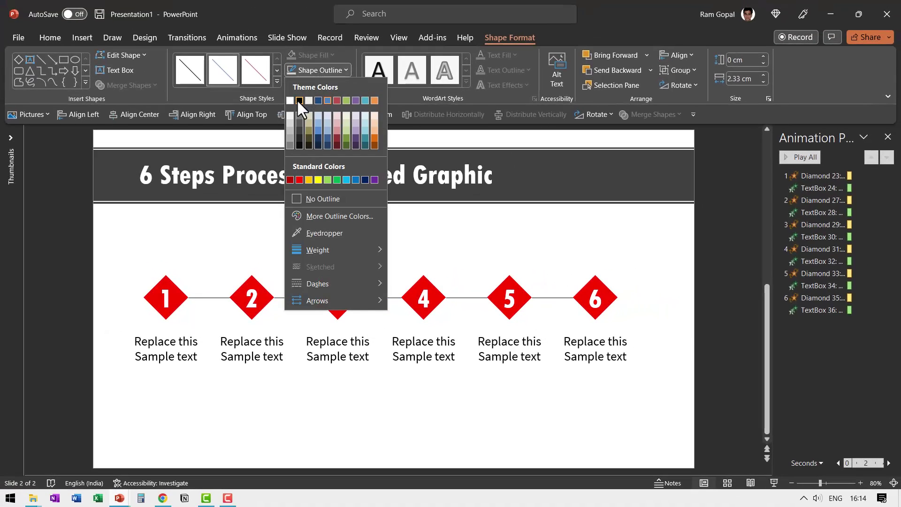
left_click(299, 100)
left_click(323, 70)
mouse_move(331, 250)
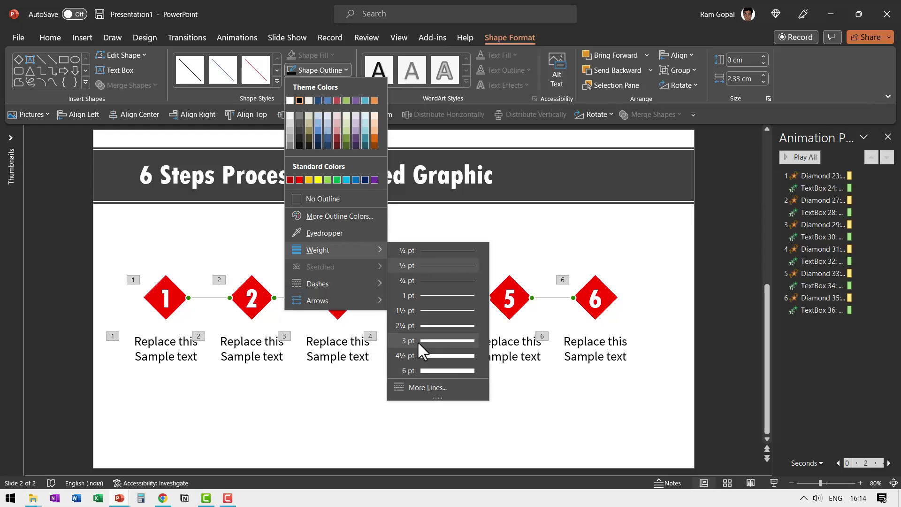
left_click(429, 342)
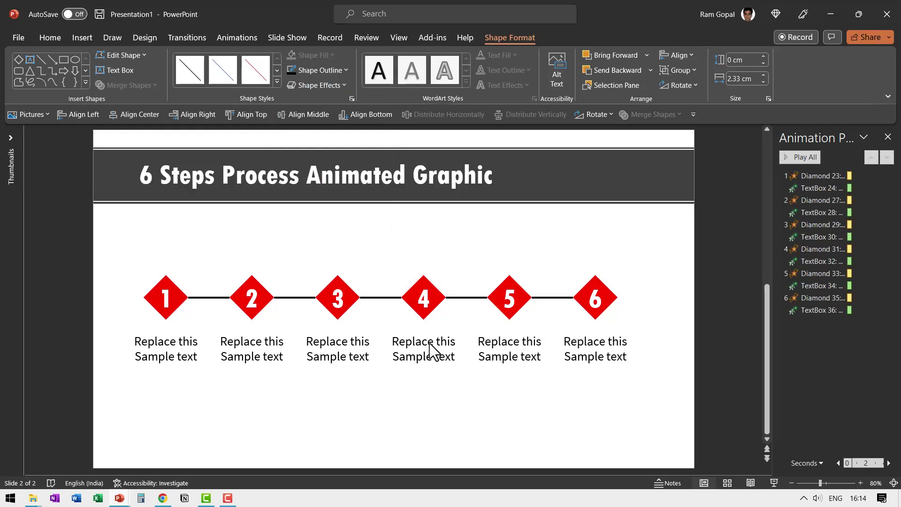
right_click(302, 298)
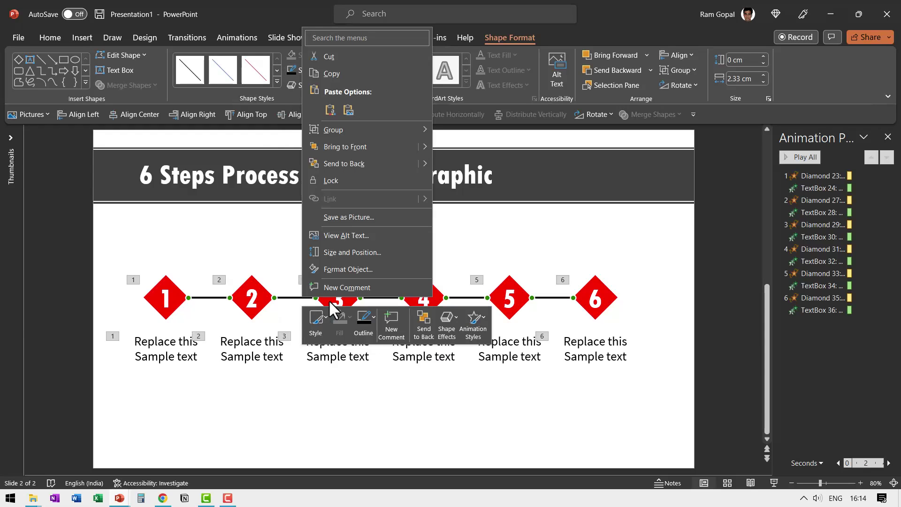
Give the connector lines round caps and round joins
left_click(347, 268)
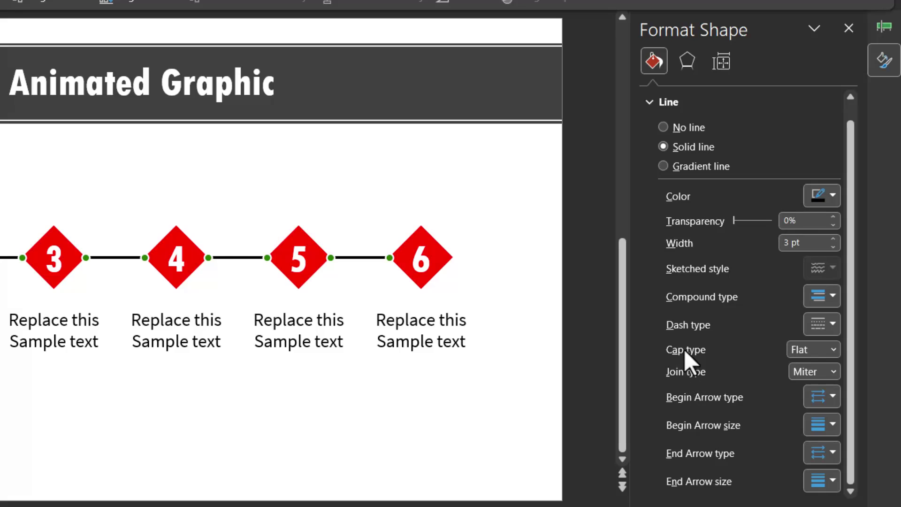
left_click(810, 349)
left_click(807, 383)
left_click(799, 372)
left_click(803, 384)
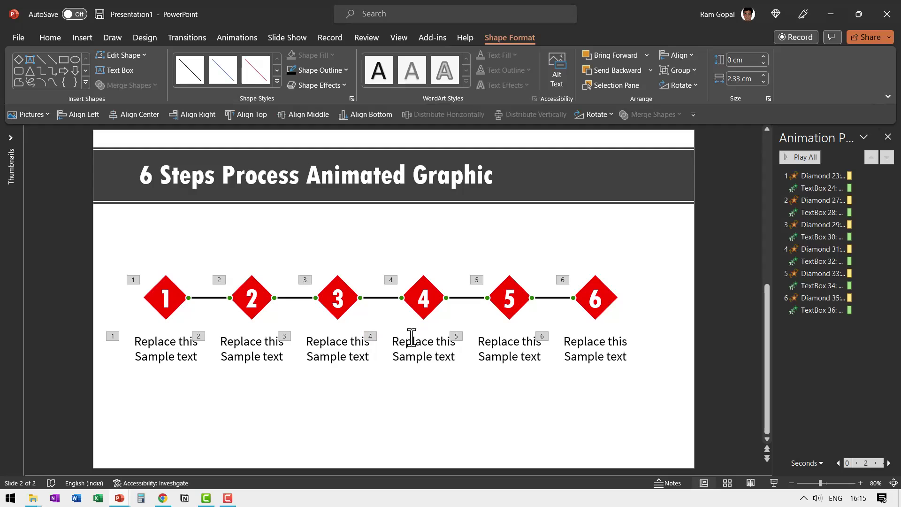
Set both the begin and end arrow types of the connectors to Oval Arrow
right_click(556, 298)
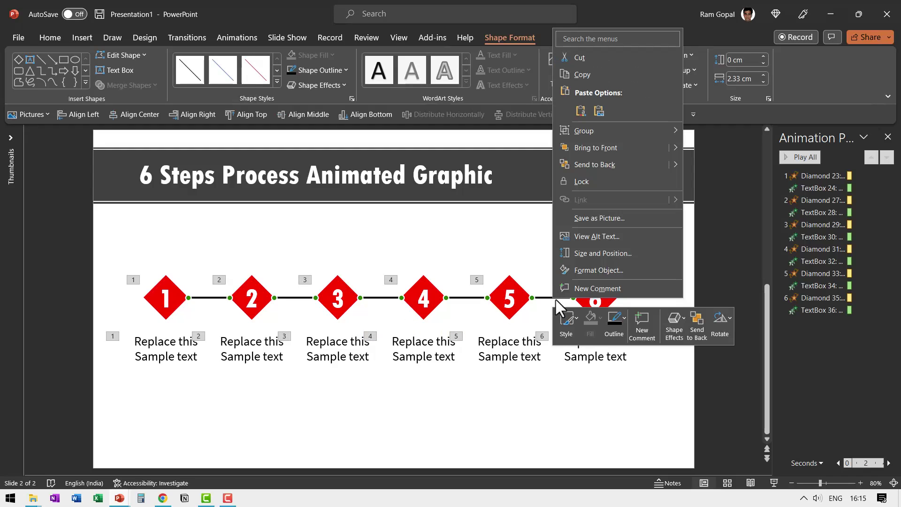
left_click(593, 269)
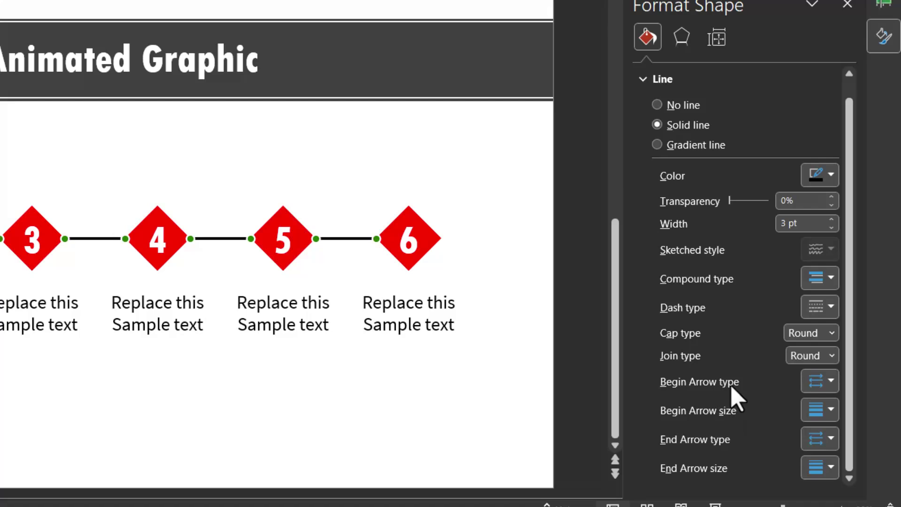
left_click(807, 380)
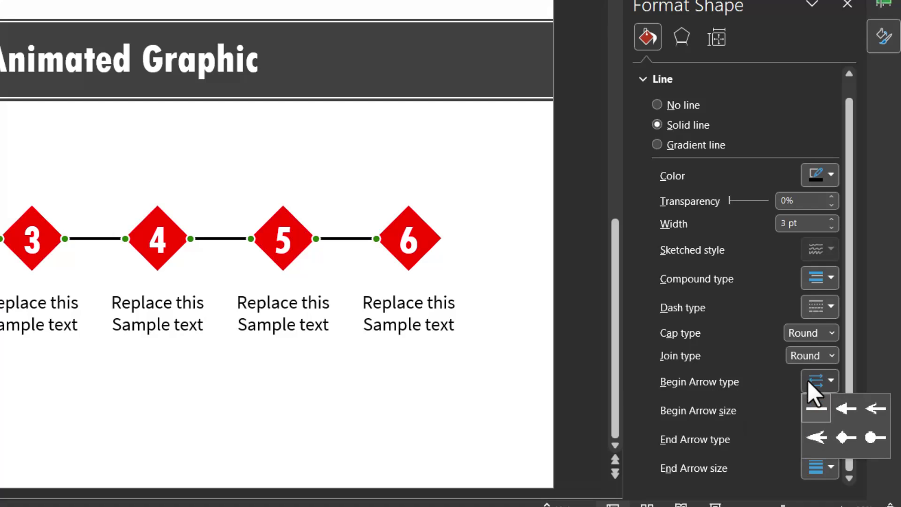
left_click(875, 441)
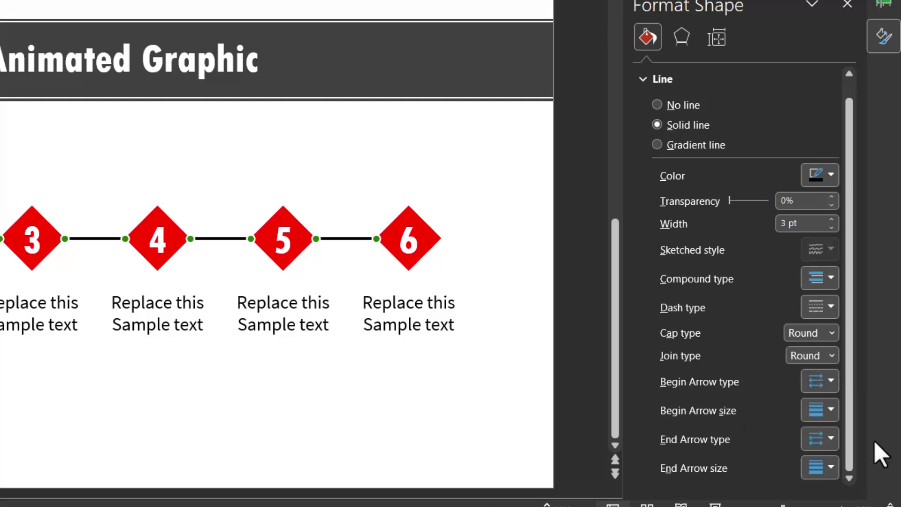
left_click(811, 445)
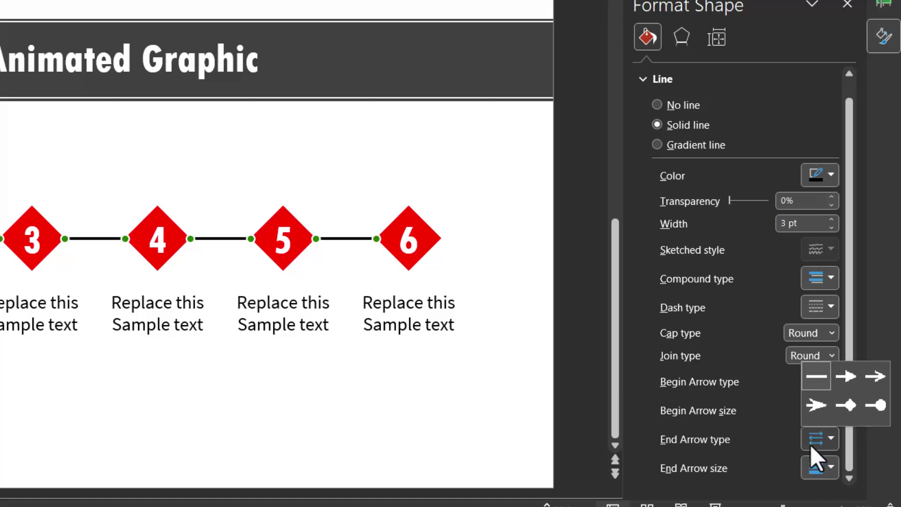
left_click(875, 407)
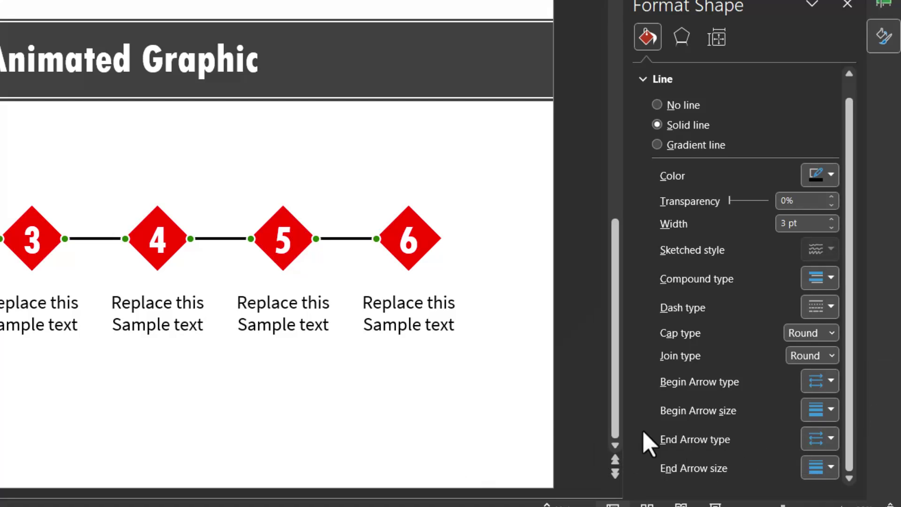
left_click(497, 404)
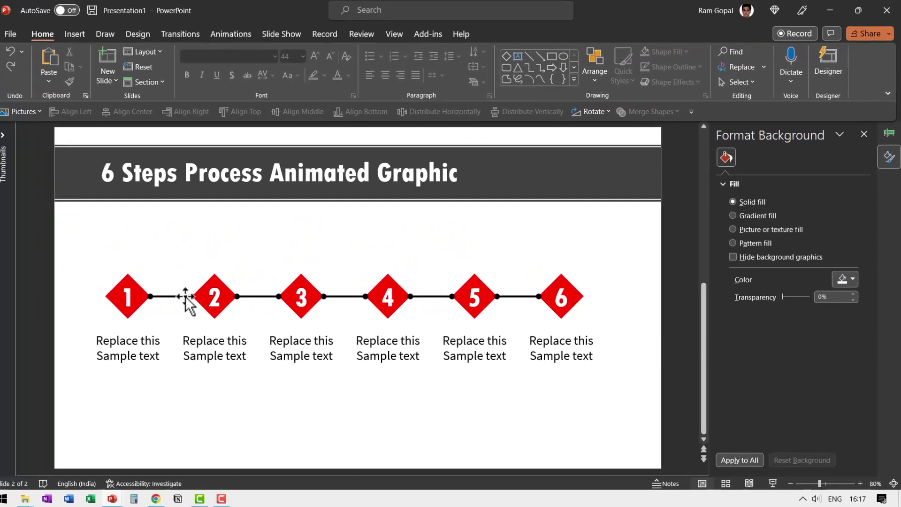
Apply a Wipe entrance animation from the left to all five connector lines
left_click(191, 301)
left_click(280, 298, "shift")
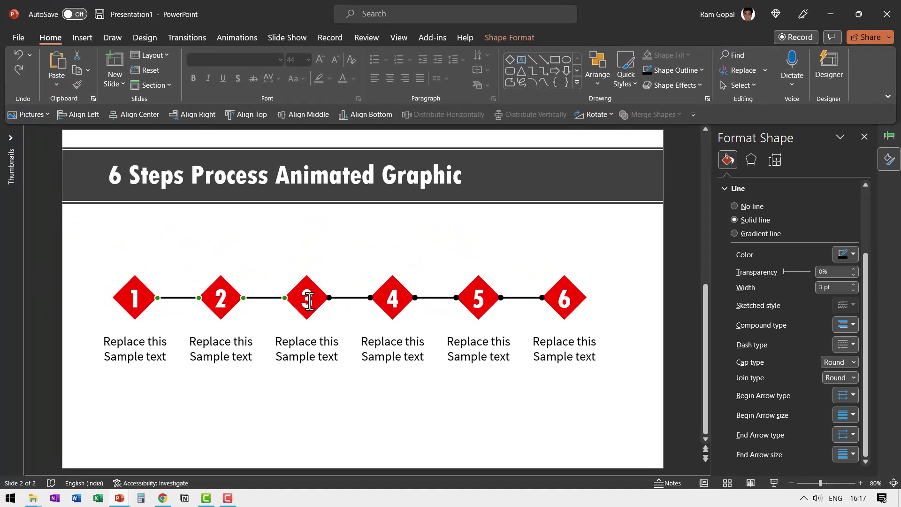
left_click(357, 299, "shift")
left_click(458, 300, "shift")
left_click(517, 300, "shift")
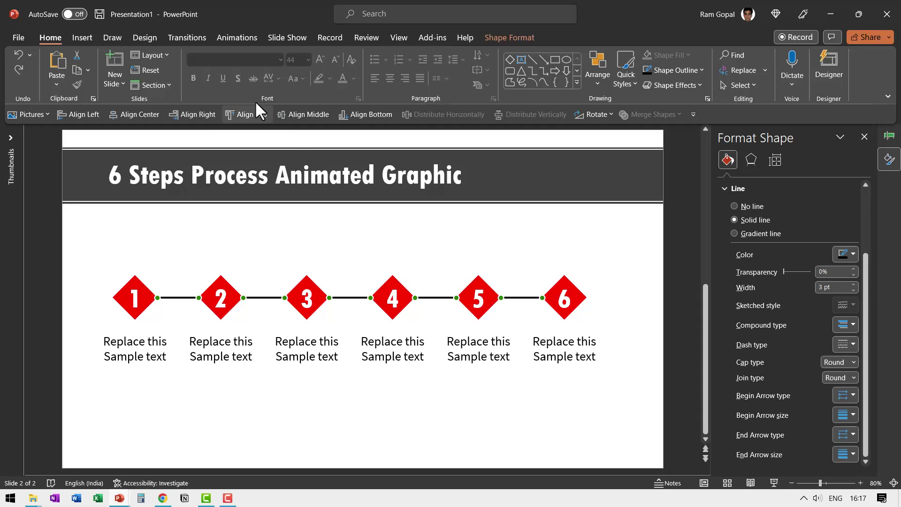
left_click(242, 41)
left_click(367, 82)
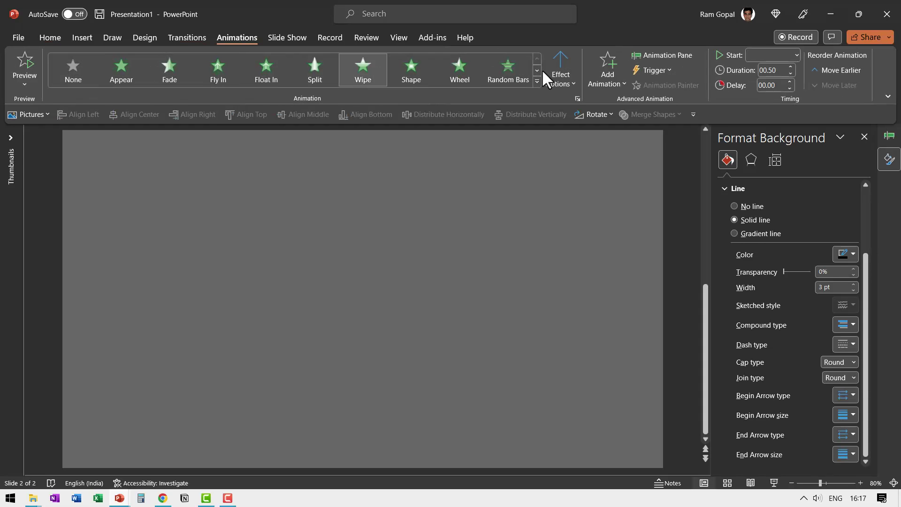
left_click(560, 68)
left_click(594, 154)
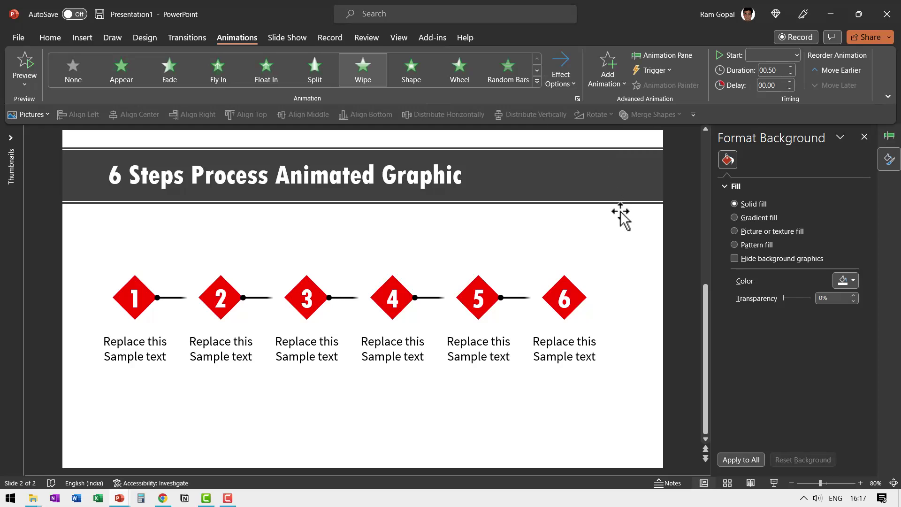
In the Animation Pane, set the connector animations to start On Click
left_click(674, 55)
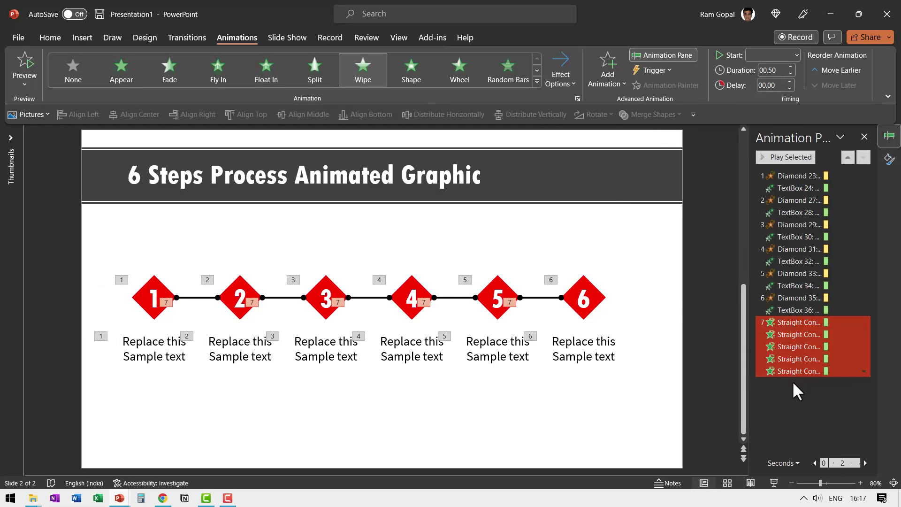
left_click(758, 55)
left_click(763, 70)
left_click(697, 280)
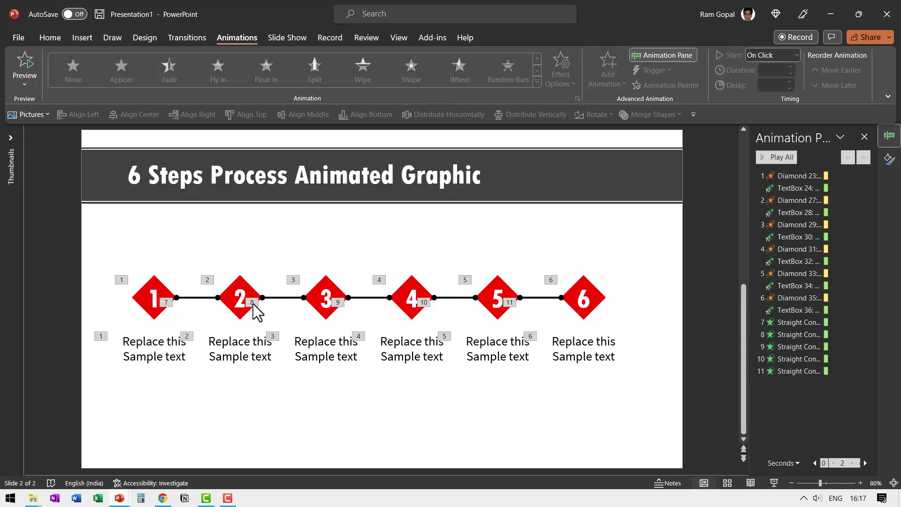
Move the first two connector animations before Diamonds 27 and 29, setting those diamonds to After Previous
left_click(199, 301)
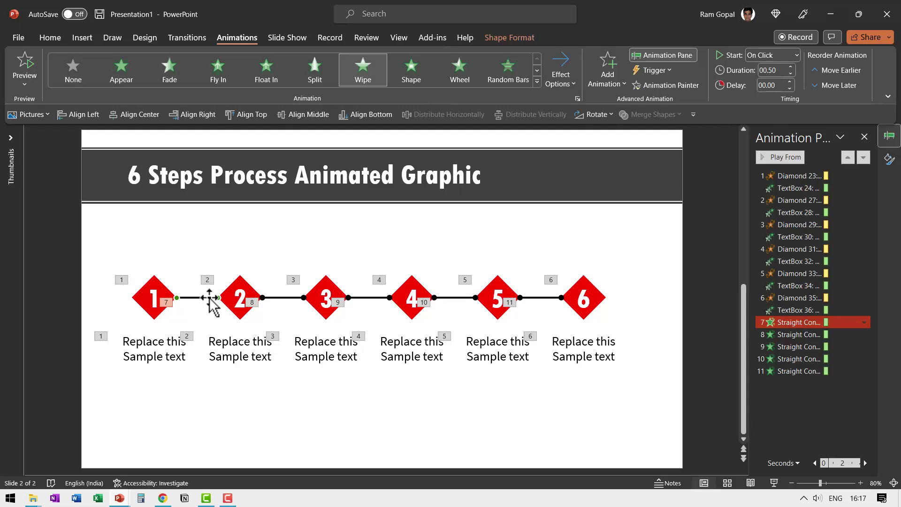
left_click_drag(790, 324, 796, 203)
left_click(792, 213)
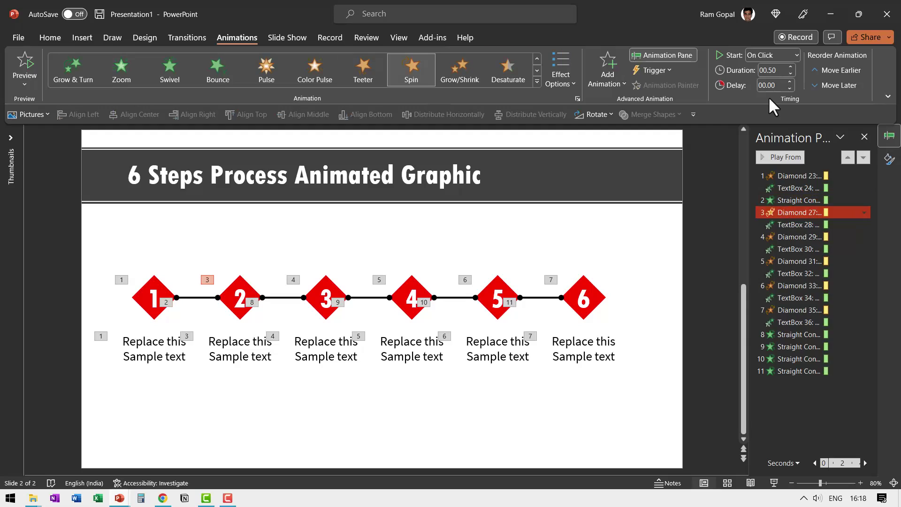
left_click(775, 56)
left_click(776, 87)
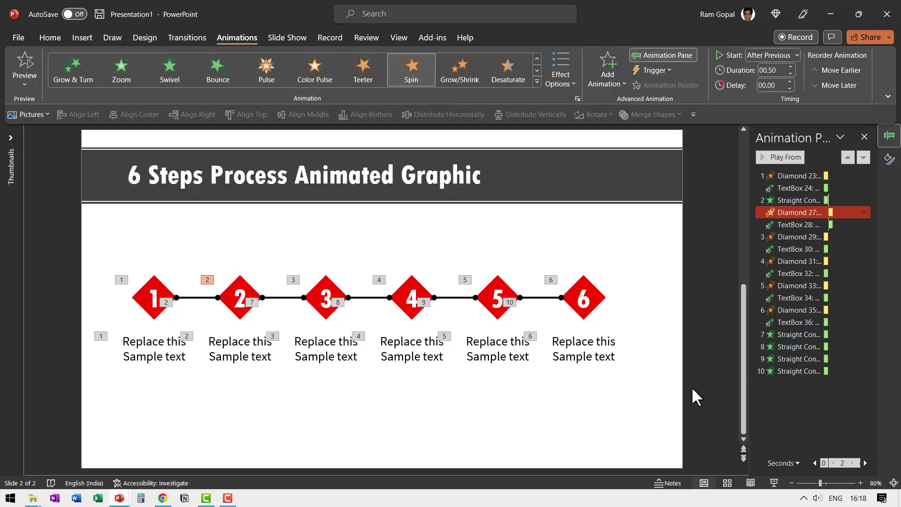
left_click(791, 335)
left_click_drag(791, 334, 802, 235)
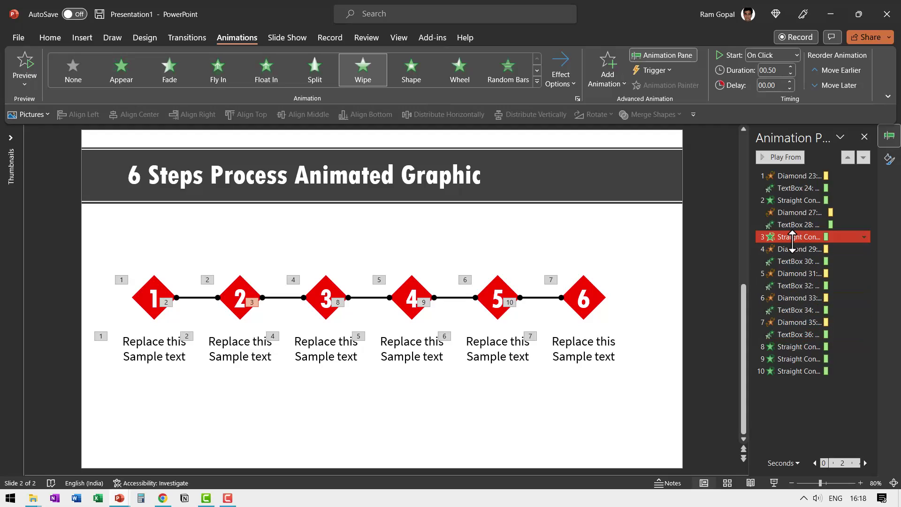
left_click(798, 248)
left_click(793, 55)
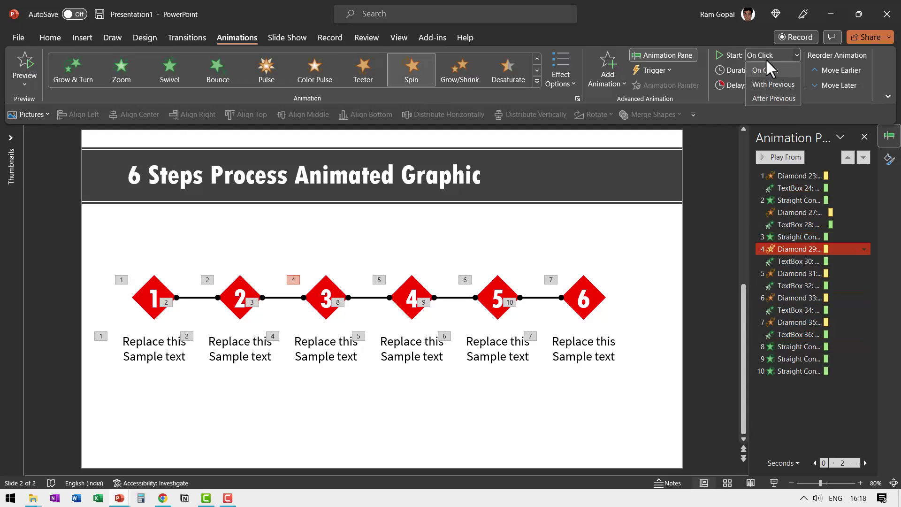
left_click(770, 85)
Move the remaining connector animations before Diamonds 31, 33 and 35, setting each diamond to After Previous
left_click_drag(793, 346, 800, 266)
left_click(798, 285)
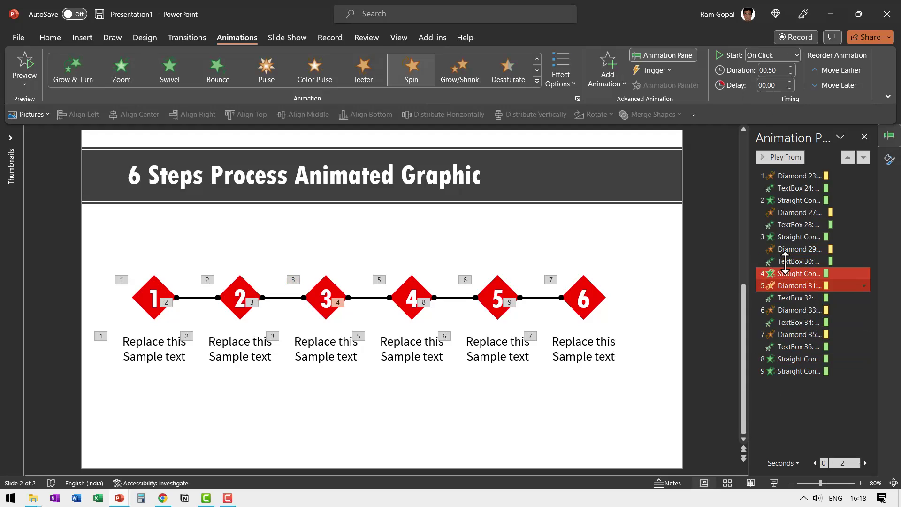
left_click(773, 55)
left_click(774, 86)
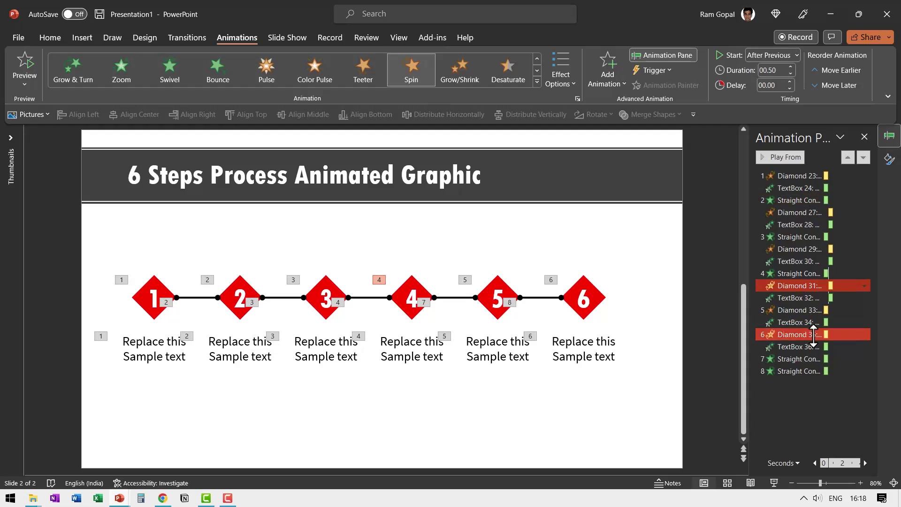
left_click_drag(811, 359, 794, 324)
left_click(795, 322)
left_click(772, 55)
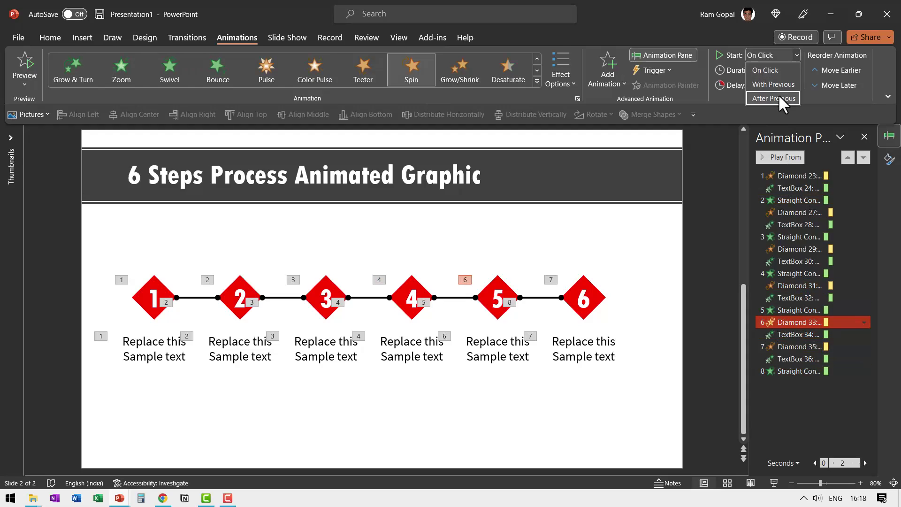
left_click(772, 101)
mouse_move(793, 370)
left_mouse_down()
mouse_move(801, 353)
mouse_move(793, 355)
left_mouse_up()
left_click(793, 358)
left_click(773, 55)
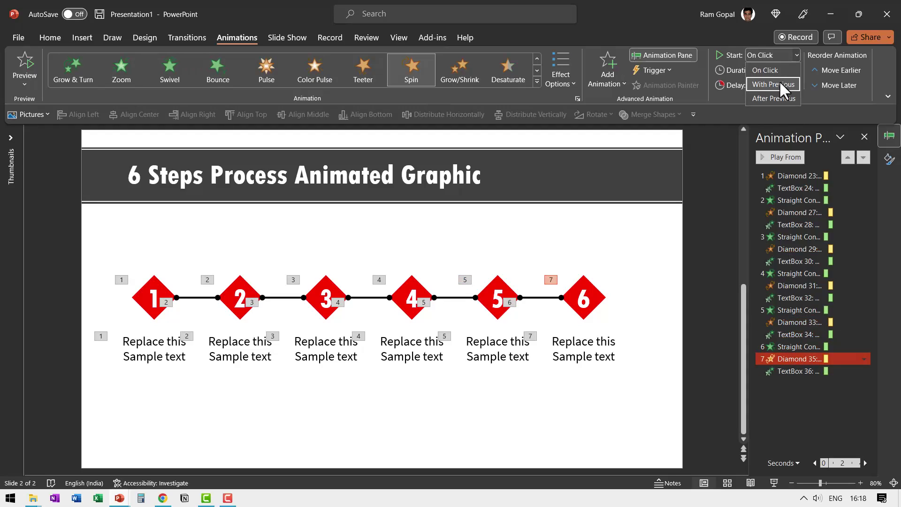
left_click(773, 98)
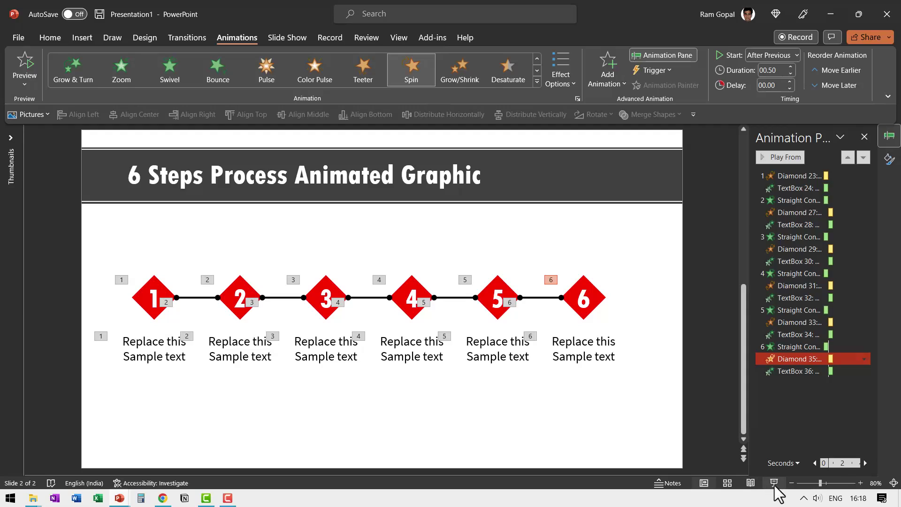